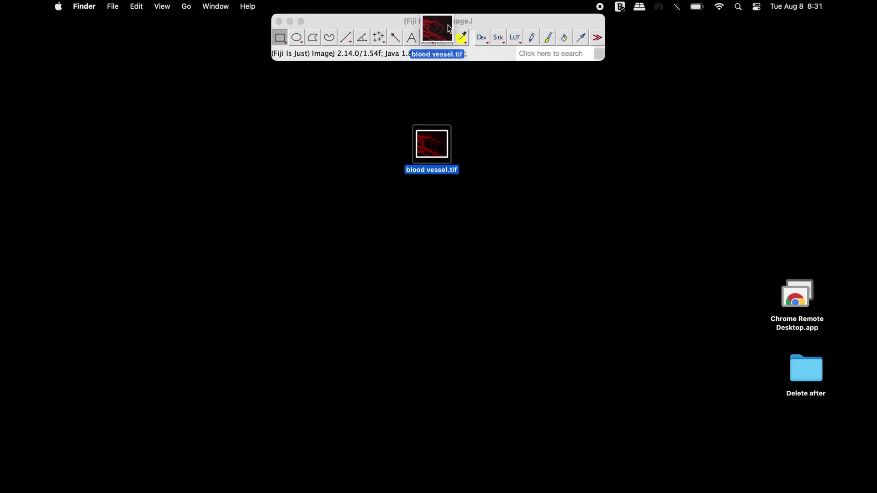
Step: Load blood vessel.tif into Fiji and shift its image window slightly left
drag(448, 25, 447, 27)
drag(441, 90, 401, 87)
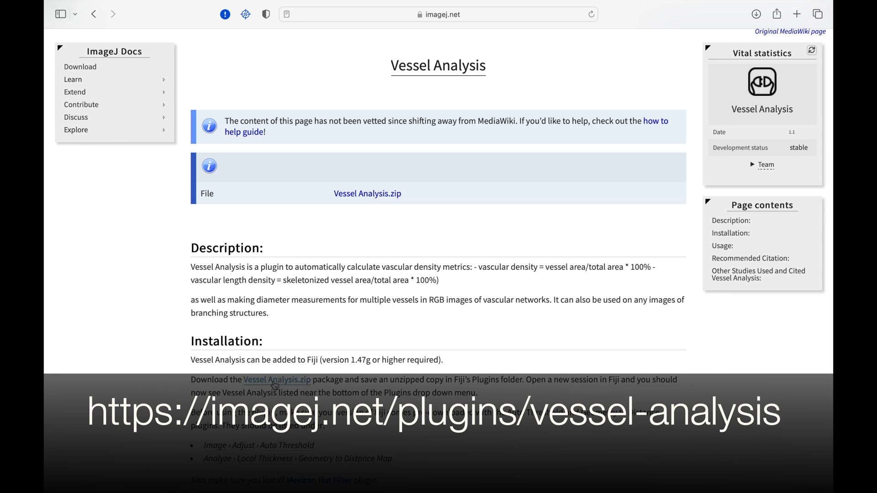
Step: Download vessel-analysis.zip and Mexican_Hat_Filter.class from the ImageJ website
click(283, 385)
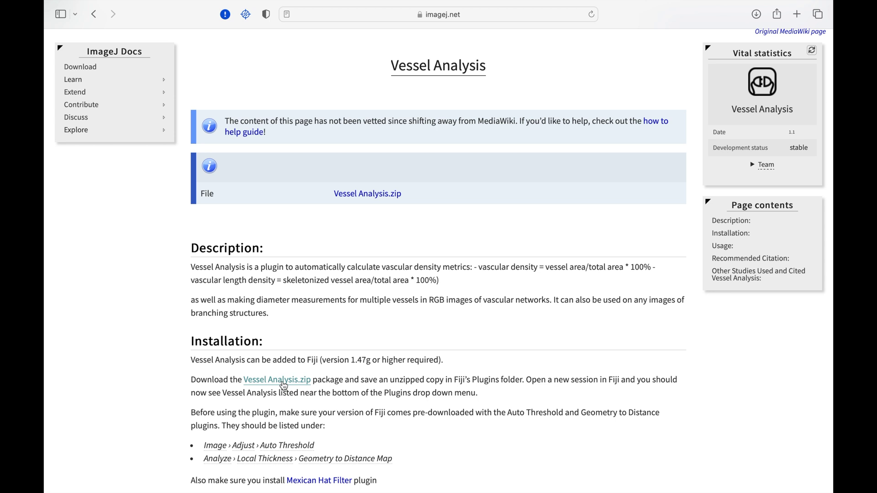
scroll(283, 385, down, 5)
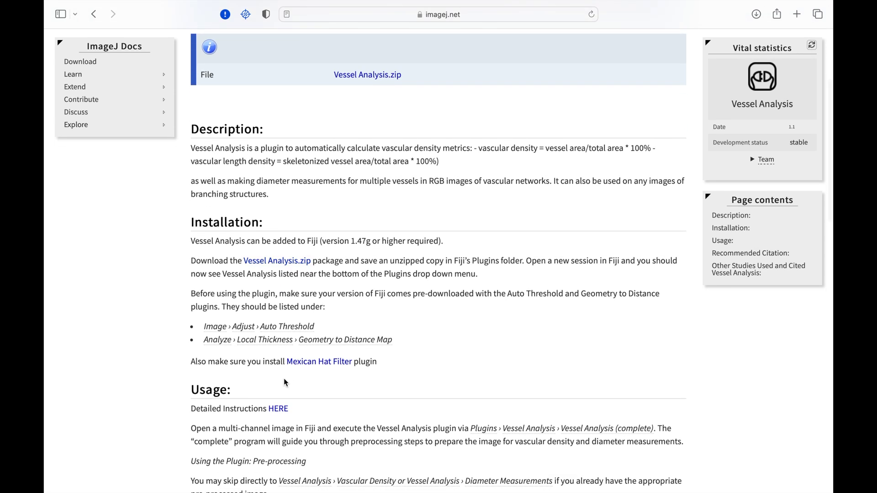
click(315, 368)
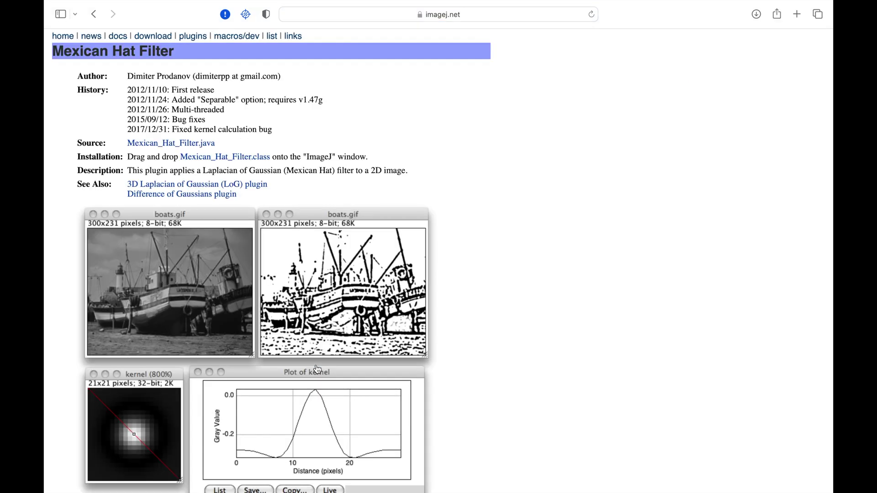
click(223, 160)
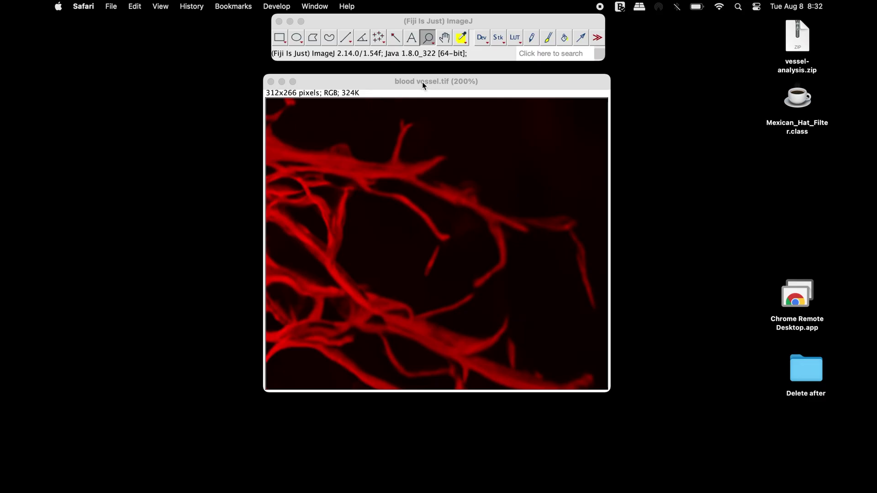
Step: Check that Geometry to Distance Map is listed under Analyze > Local Thickness
click(788, 40)
click(790, 104)
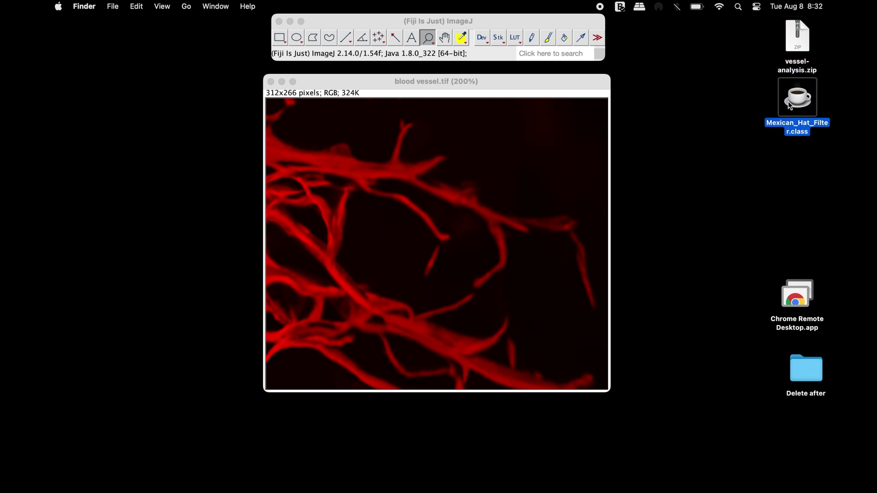
click(763, 109)
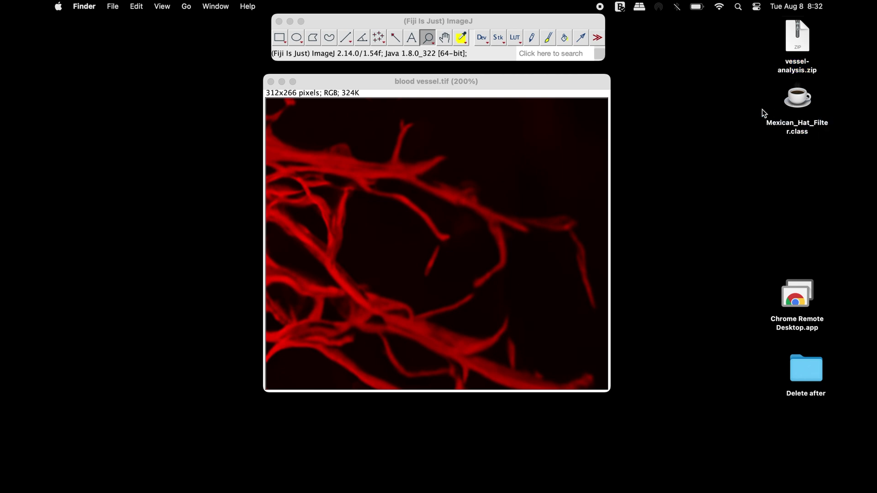
click(453, 21)
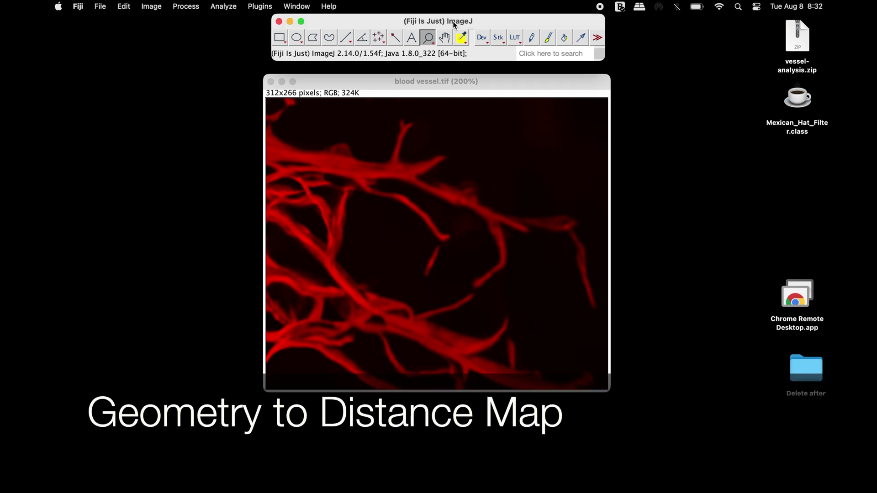
click(223, 6)
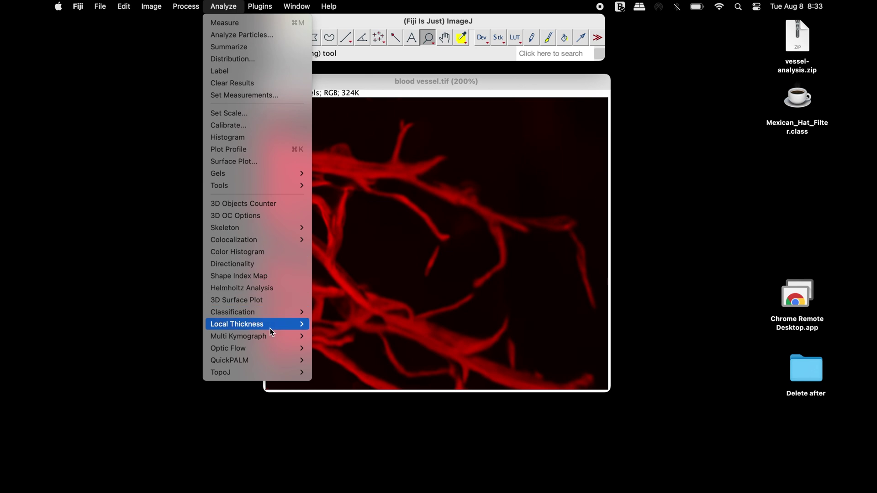
mouse_move(269, 328)
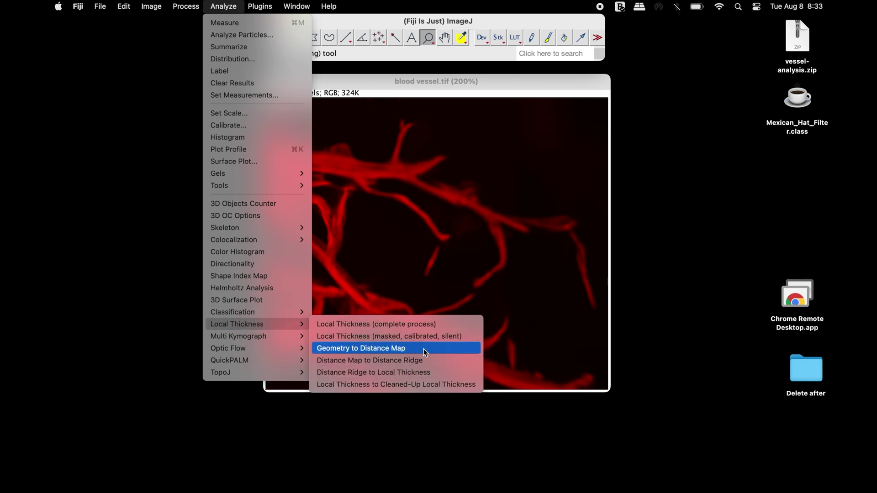
Step: Move the image window left and group vessel-analysis.zip and Mexican_Hat_Filter.class beside blood vessel.tif
drag(329, 83, 115, 90)
click(801, 34)
drag(801, 34, 445, 218)
drag(798, 98, 498, 215)
click(464, 208)
Step: Unzip vessel-analysis.zip and move the zip and Mexican_Hat_Filter.class aside
double_click(446, 211)
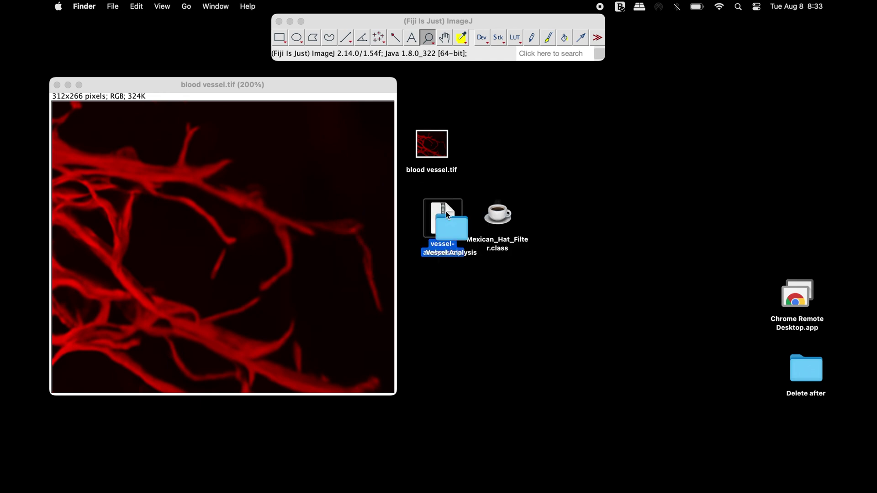
drag(446, 203, 615, 132)
click(545, 170)
drag(499, 213, 525, 221)
click(478, 283)
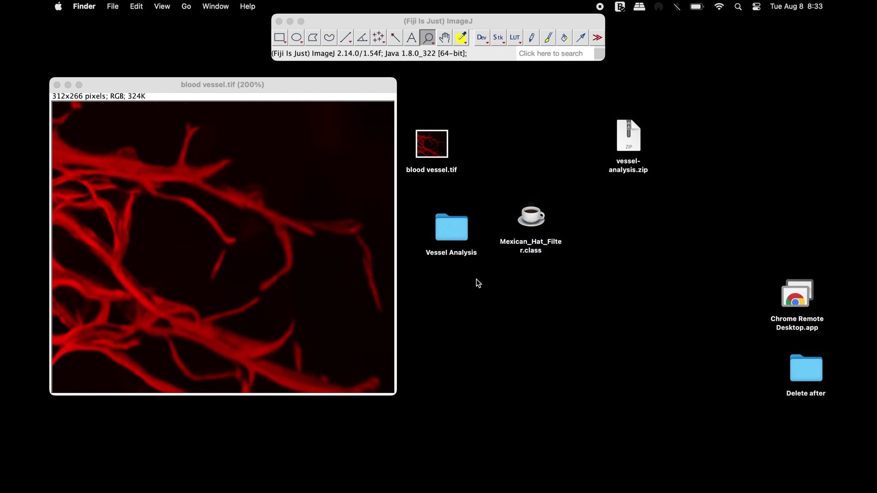
Step: Open the Vessel Analysis folder and inspect its three .ijm macro files
double_click(454, 229)
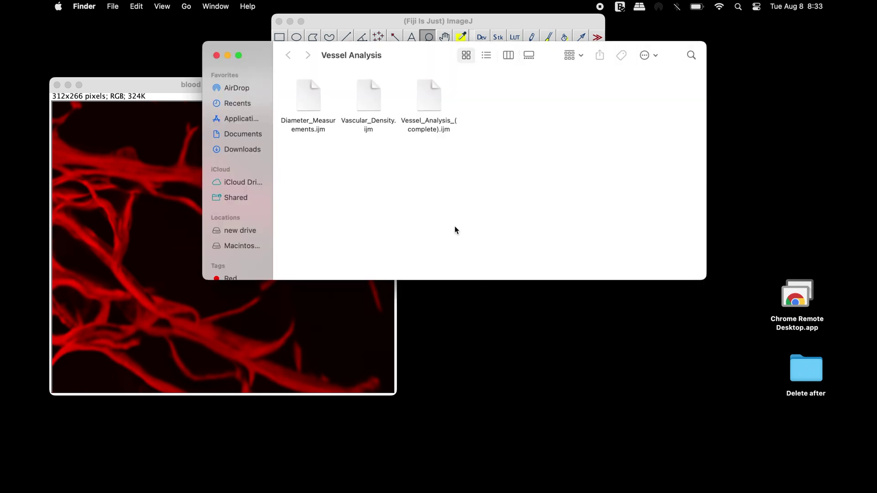
drag(398, 53, 449, 101)
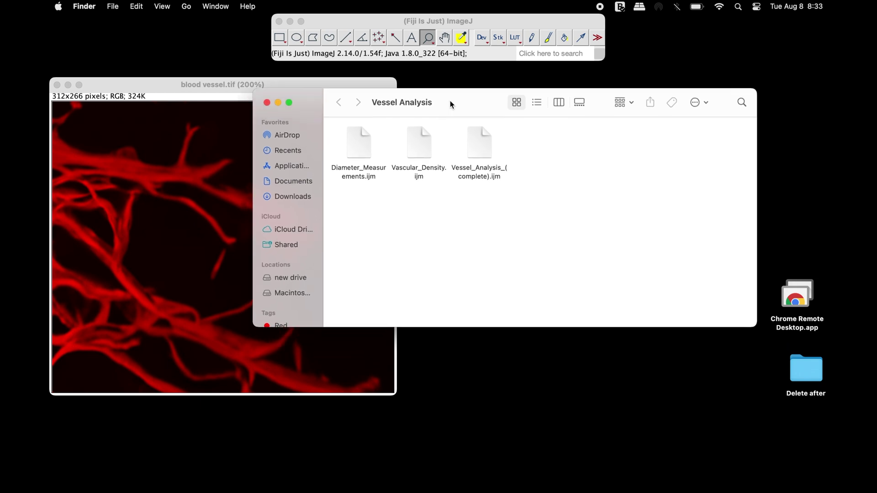
click(360, 168)
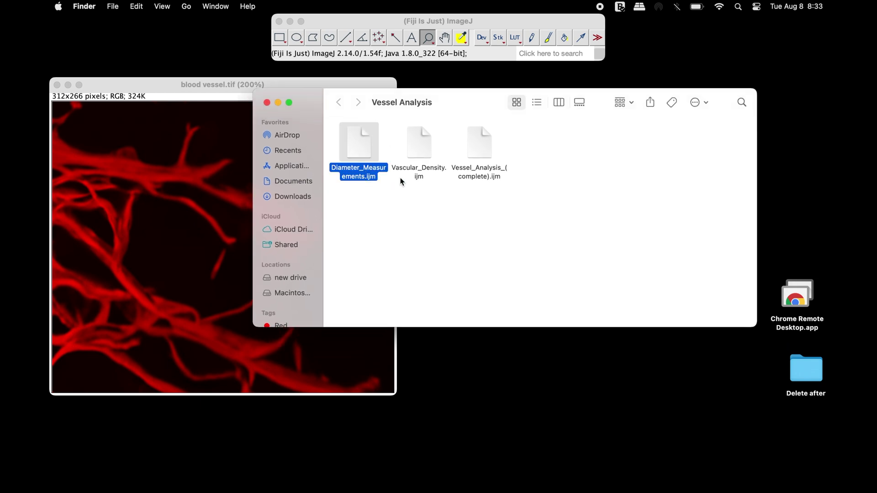
click(420, 173)
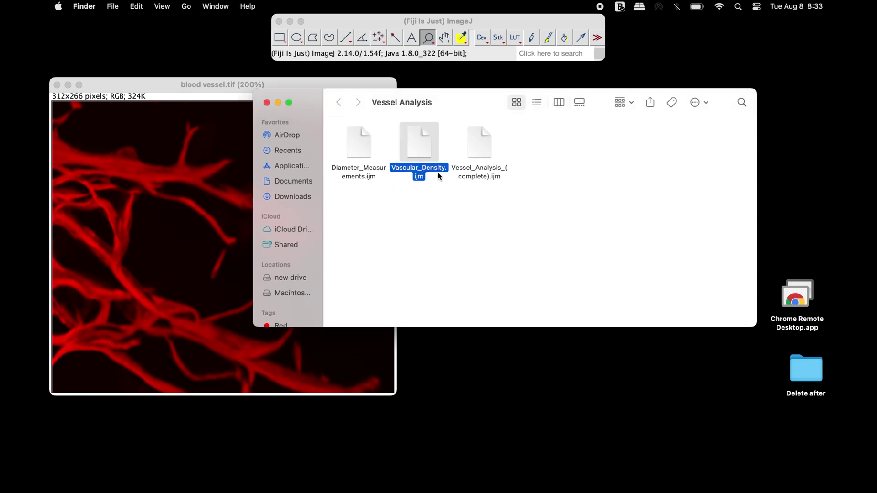
click(470, 169)
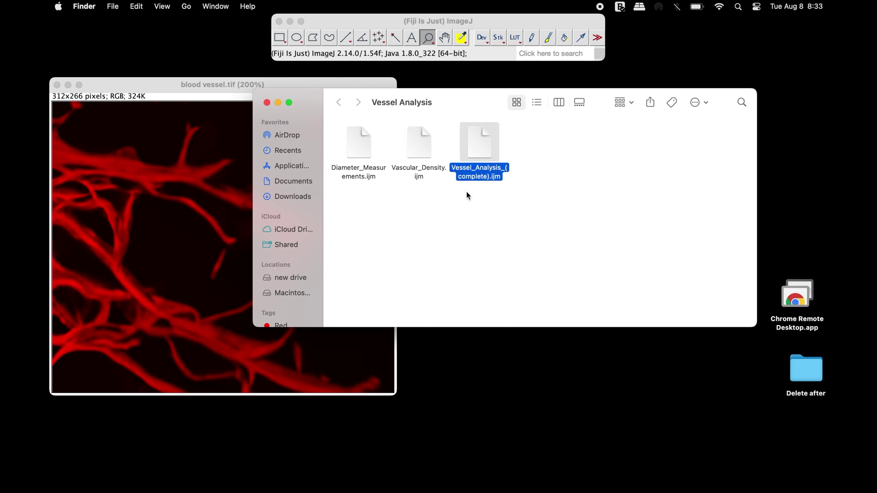
drag(430, 191, 341, 145)
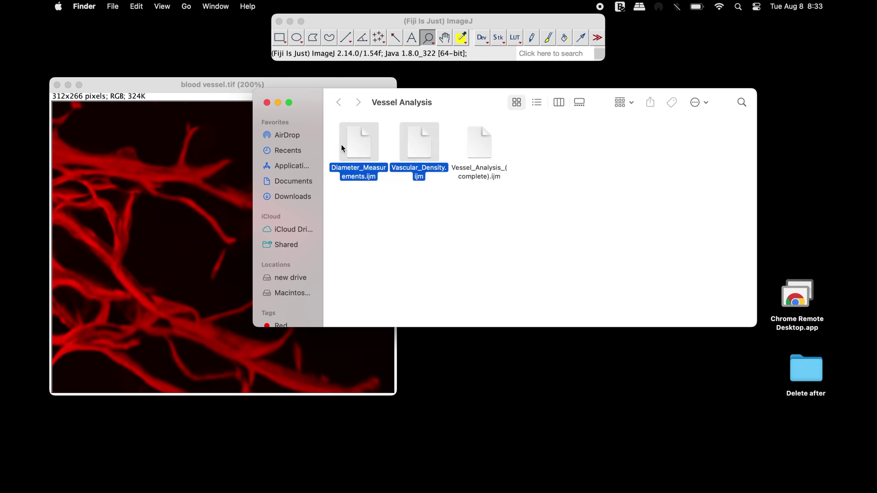
click(383, 198)
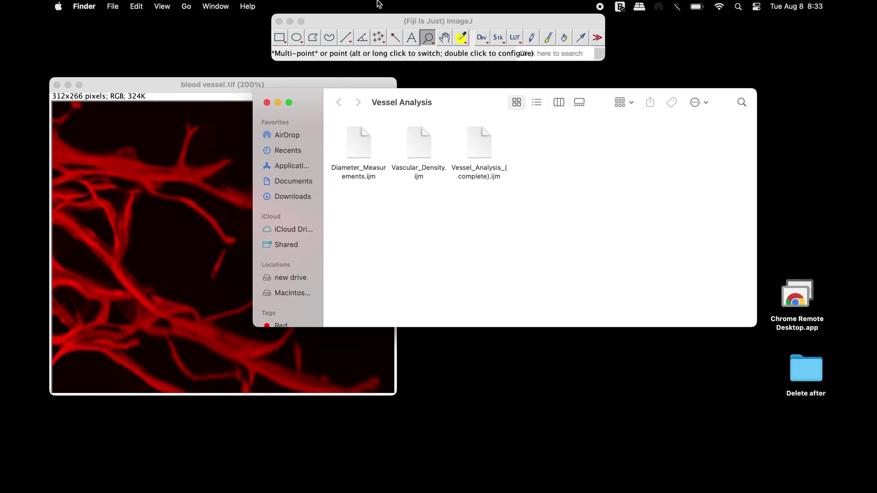
Step: Install Vascular_Density.ijm into Fiji's plugins folder via Plugins > Install
click(375, 17)
click(265, 6)
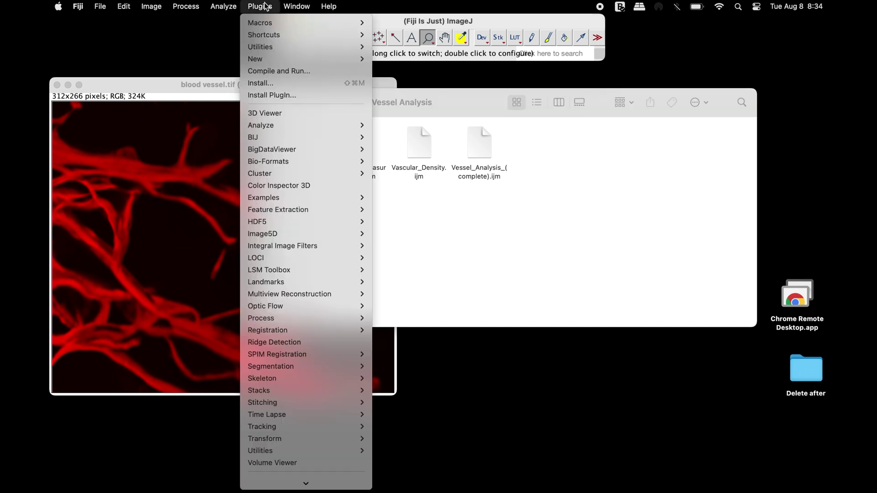
click(274, 83)
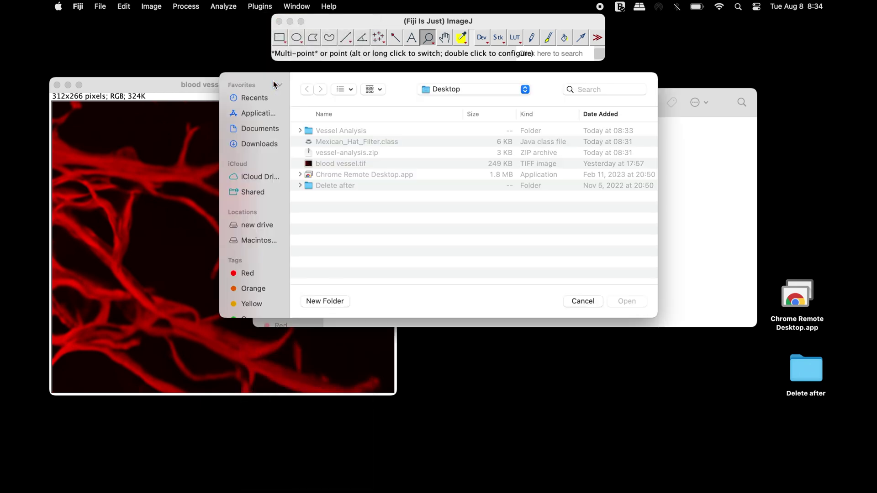
double_click(330, 131)
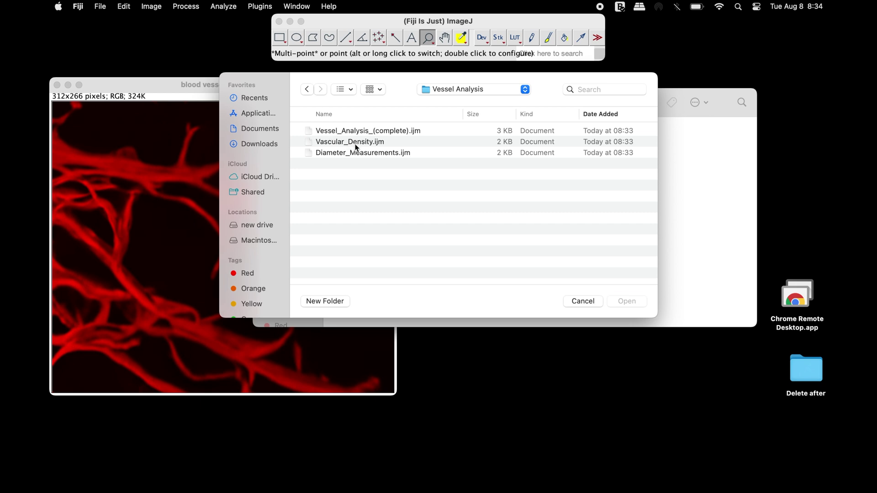
click(357, 146)
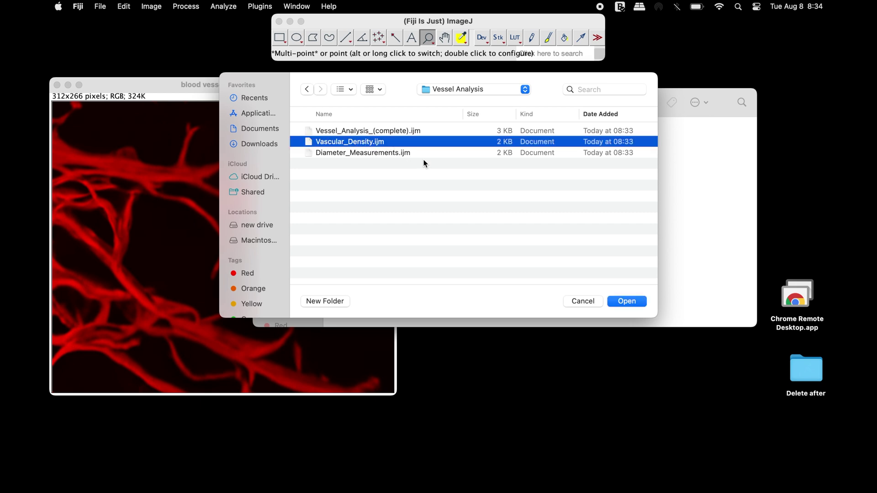
click(632, 301)
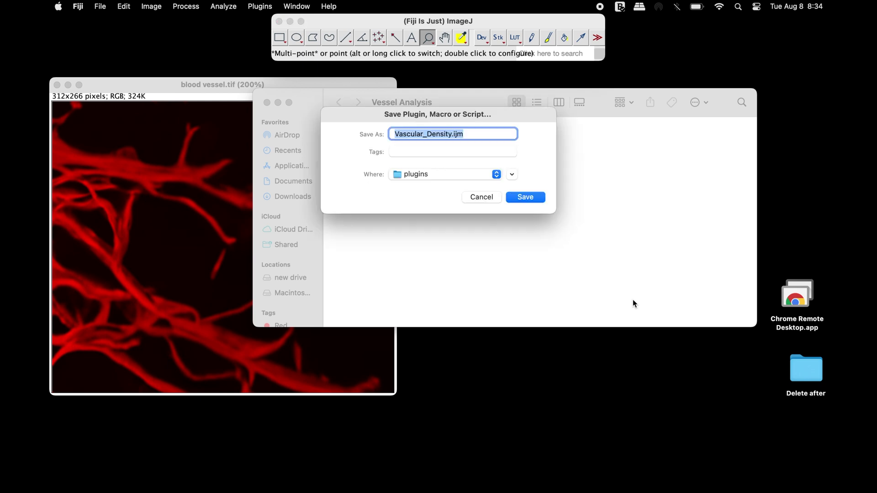
click(539, 199)
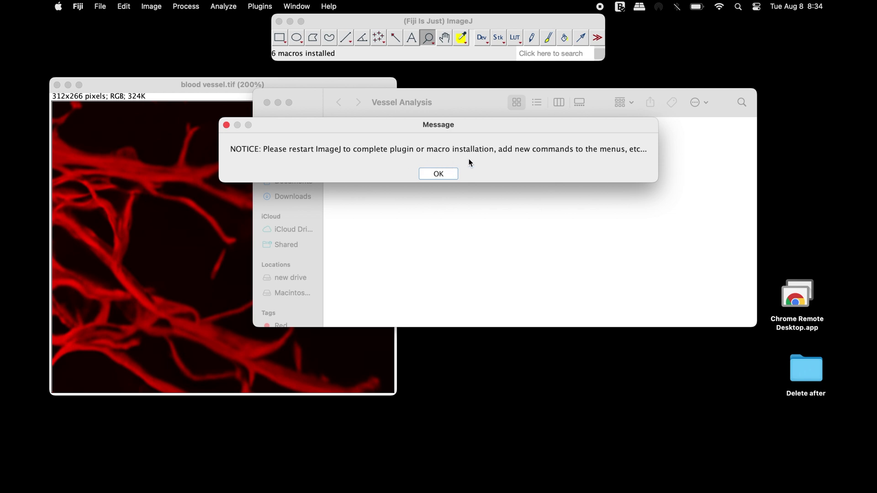
click(448, 173)
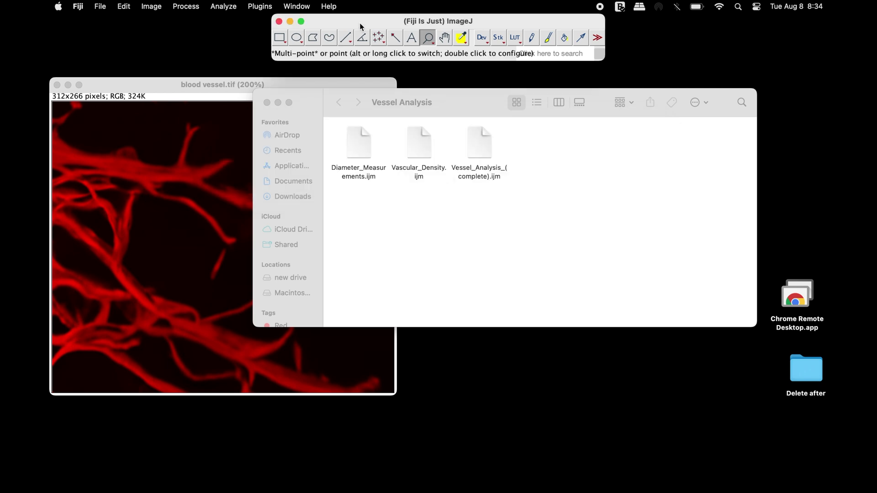
Step: Install Diameter_Measurements.ijm into the plugins folder and close the Vessel Analysis folder
click(260, 7)
click(276, 83)
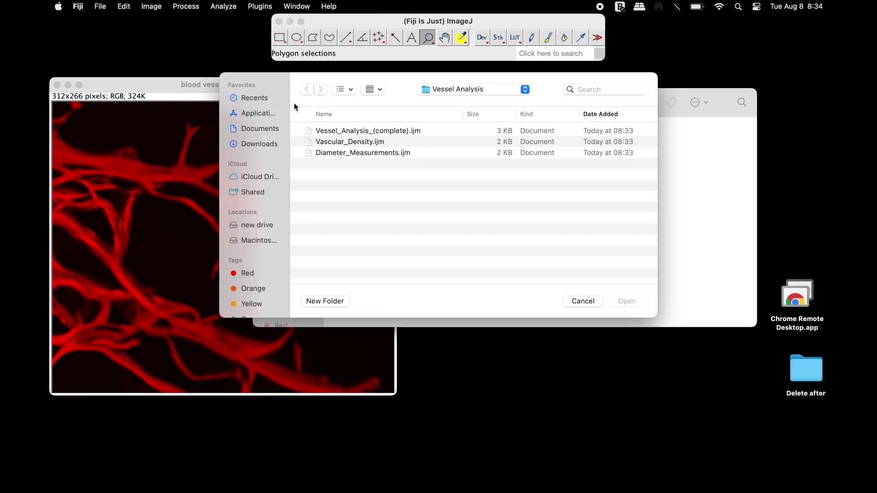
click(367, 154)
click(626, 300)
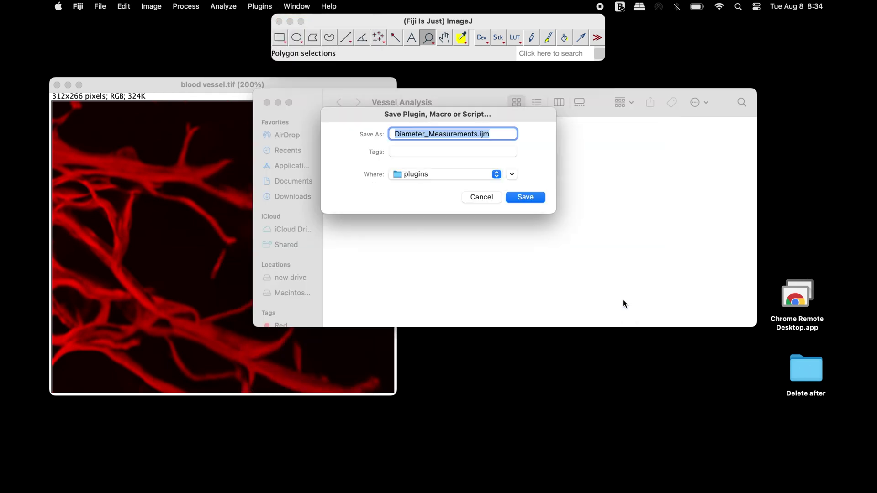
click(532, 196)
click(446, 173)
click(267, 103)
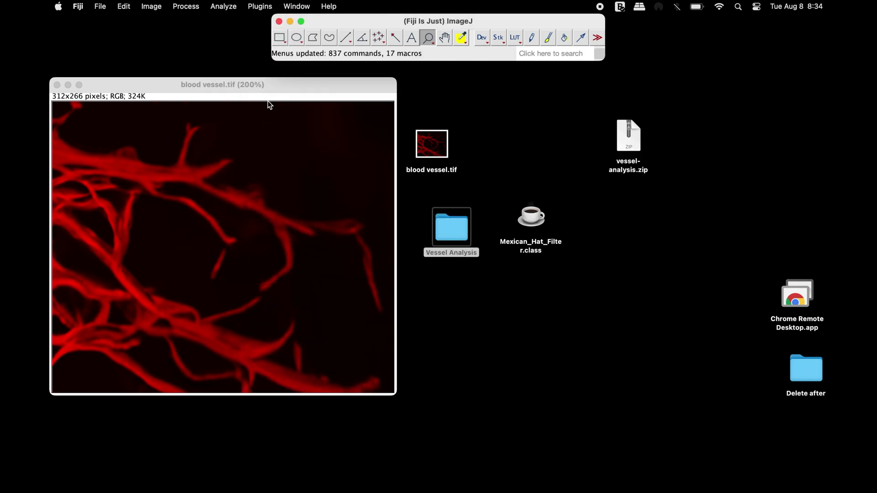
Step: Save Mexican_Hat_Filter.class into the plugins folder via Plugins > Install, then quit Fiji
click(539, 221)
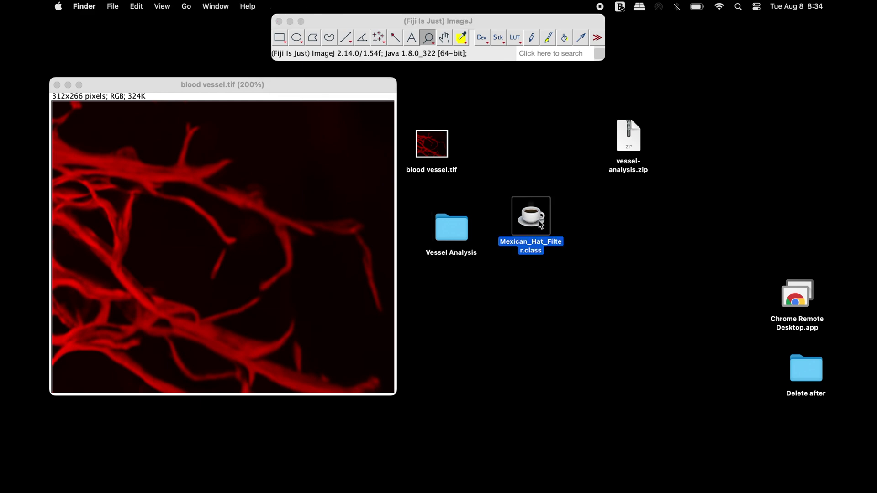
click(337, 20)
click(275, 4)
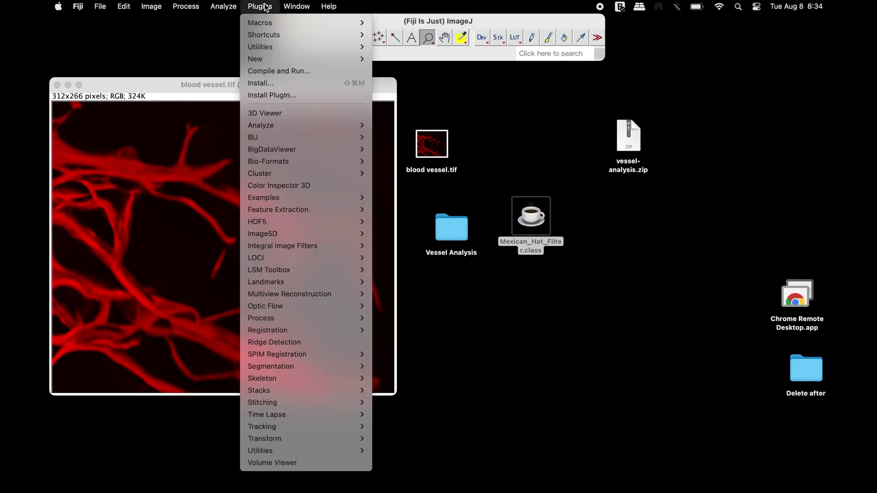
click(273, 83)
click(402, 143)
click(629, 299)
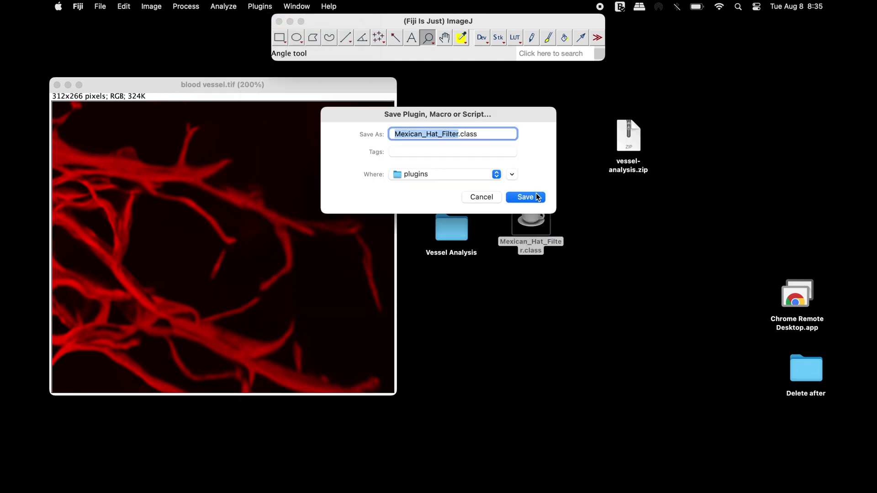
click(532, 199)
click(446, 172)
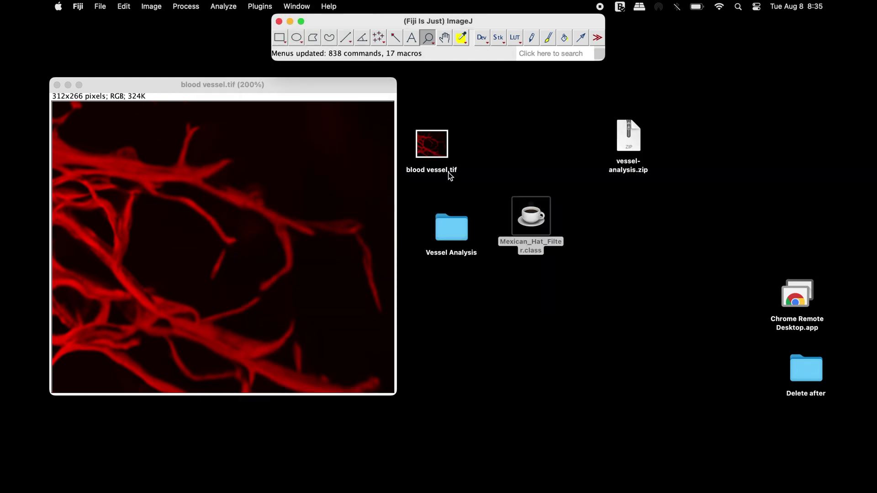
click(279, 22)
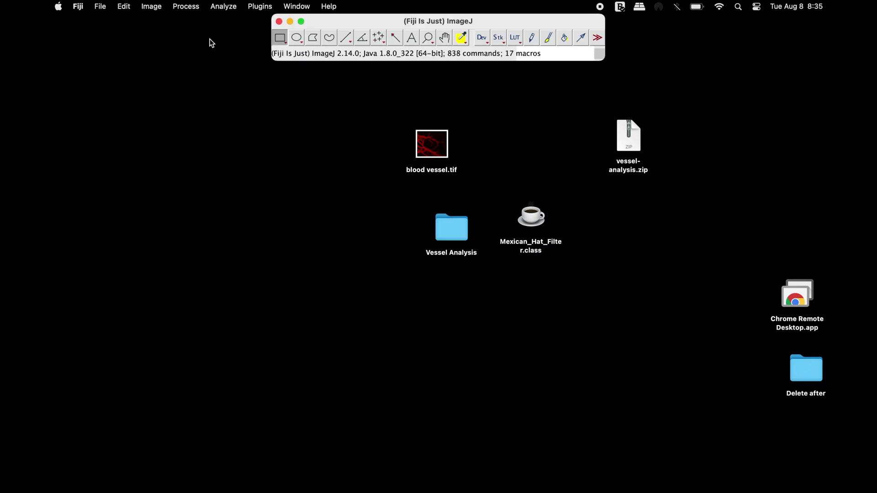
Step: Check the bottom of the Plugins menu for Mexican Hat Filter, Diameter Measurements and Vascular Density
click(260, 7)
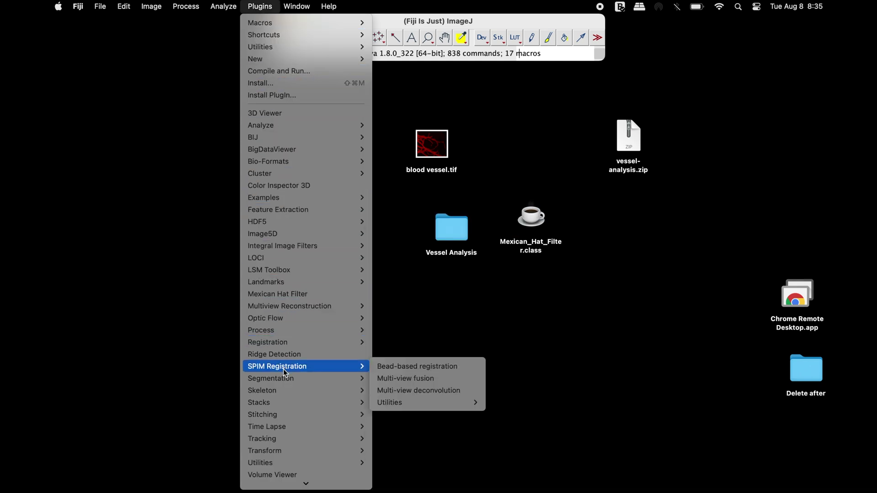
scroll(283, 369, down, 3)
mouse_move(284, 369)
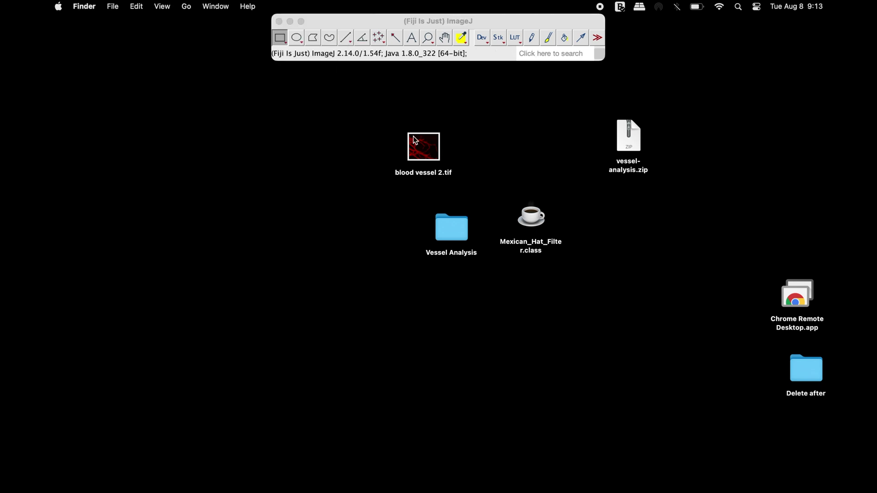
click(420, 149)
Step: Open blood vessel 2.tif in Fiji and convert it to 8-bit
drag(420, 148, 427, 39)
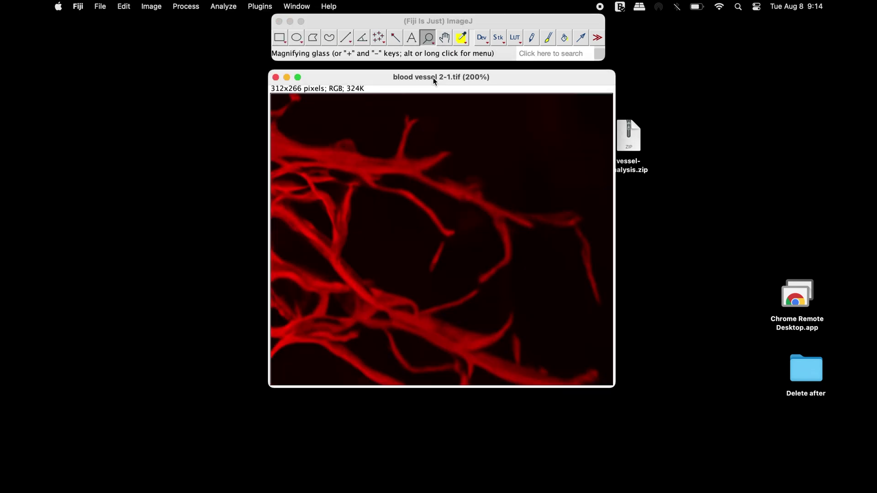
click(152, 7)
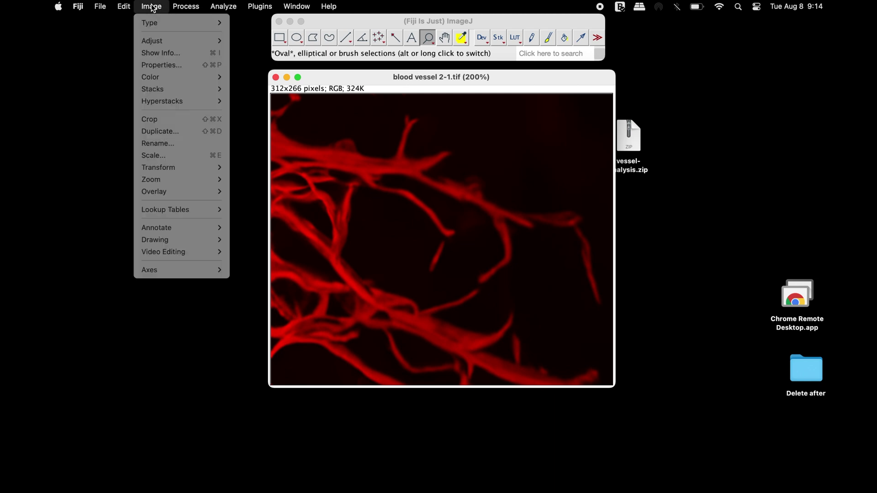
mouse_move(158, 21)
click(245, 26)
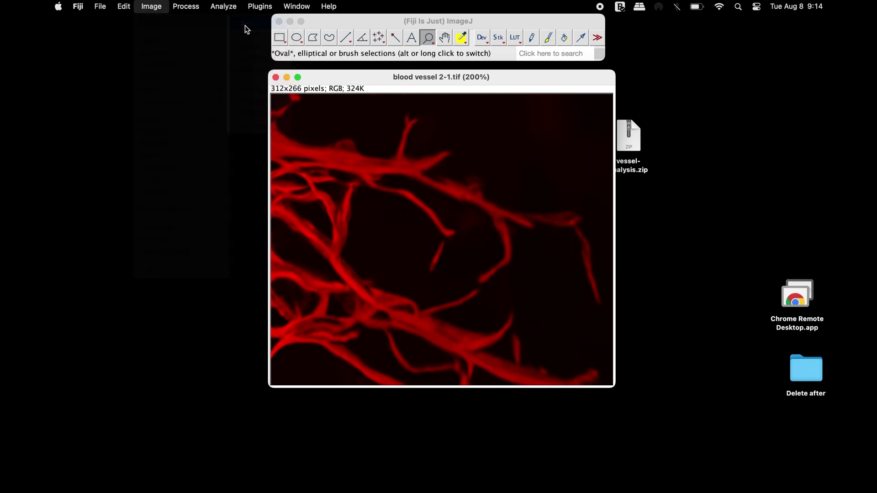
Step: Auto Threshold the image with the Default method to make a vessel mask
click(160, 7)
mouse_move(175, 40)
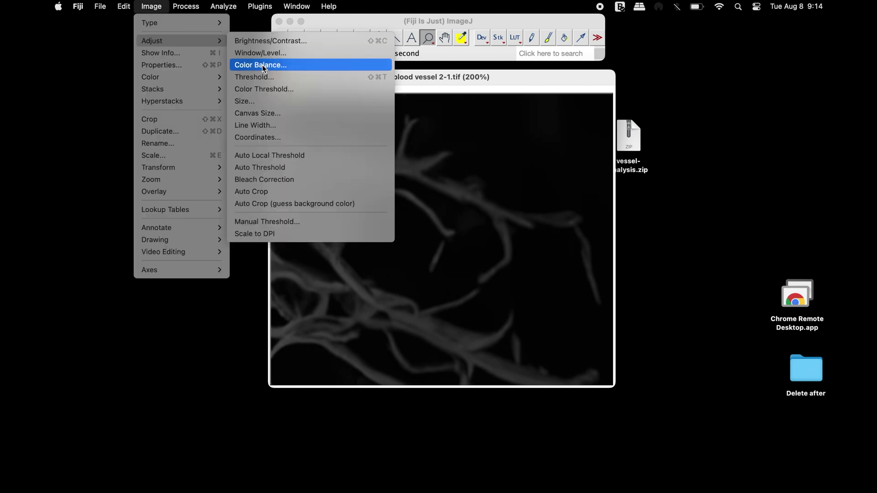
click(323, 167)
click(417, 132)
click(400, 149)
click(511, 268)
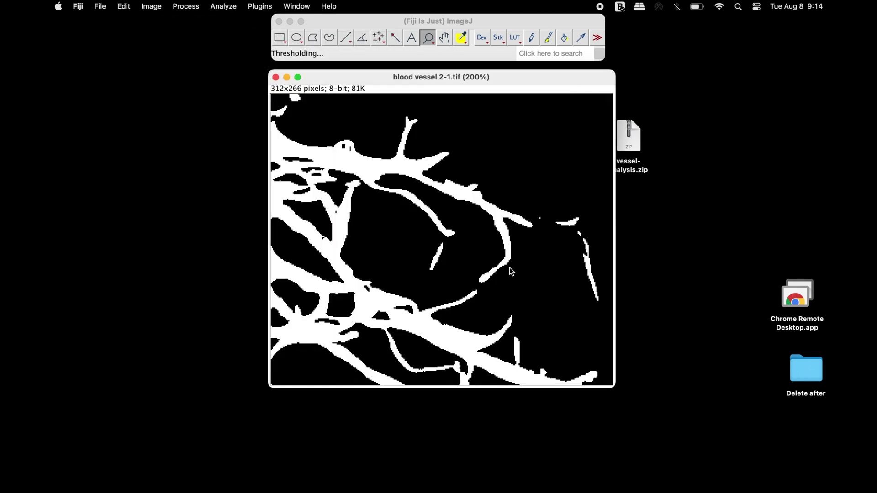
click(258, 7)
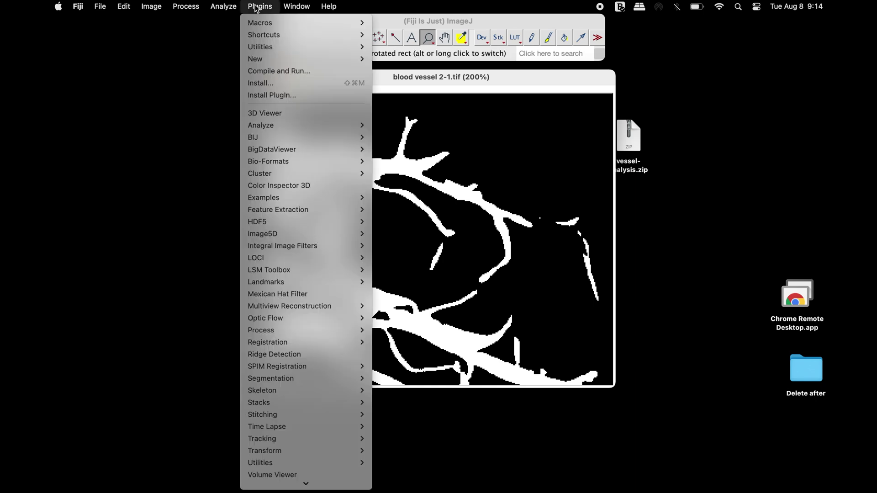
Step: Run Vascular Density on a rectangle around the top vessel branch
scroll(253, 430, down, 5)
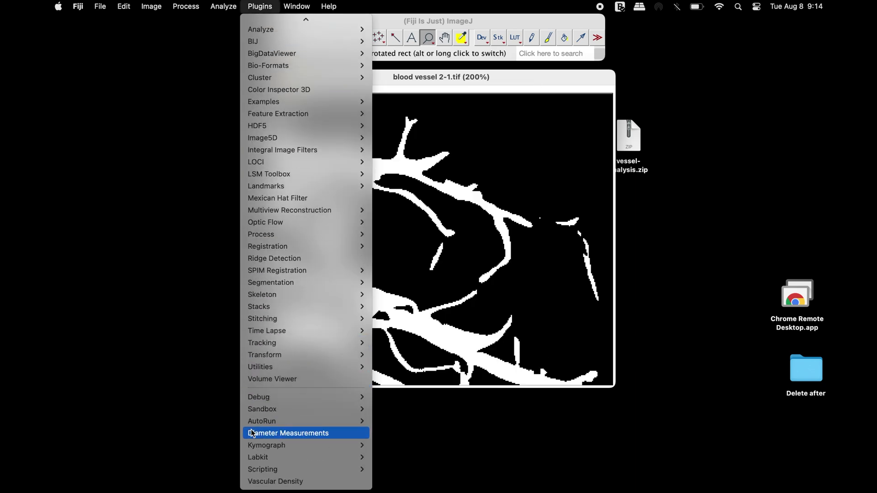
click(307, 481)
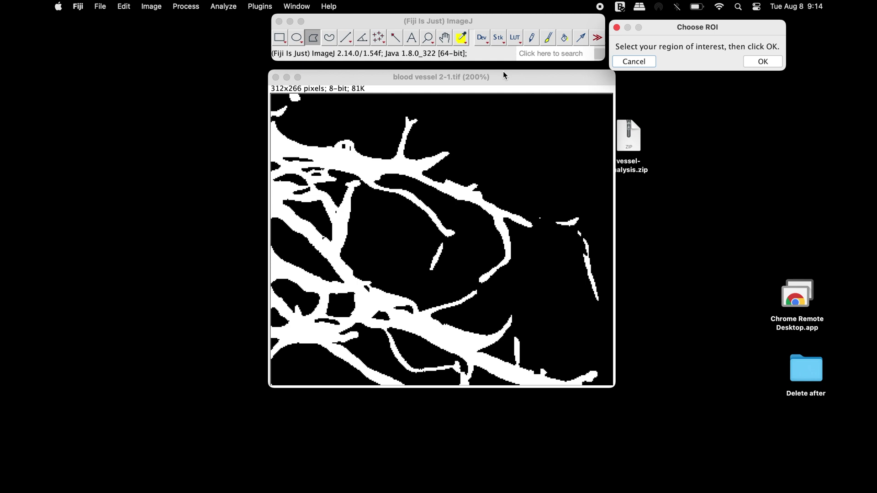
click(280, 38)
drag(384, 104, 425, 136)
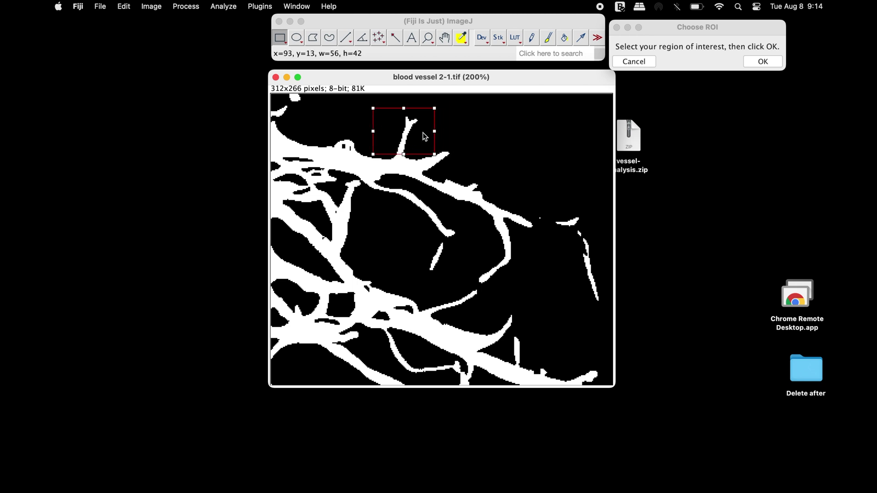
click(762, 62)
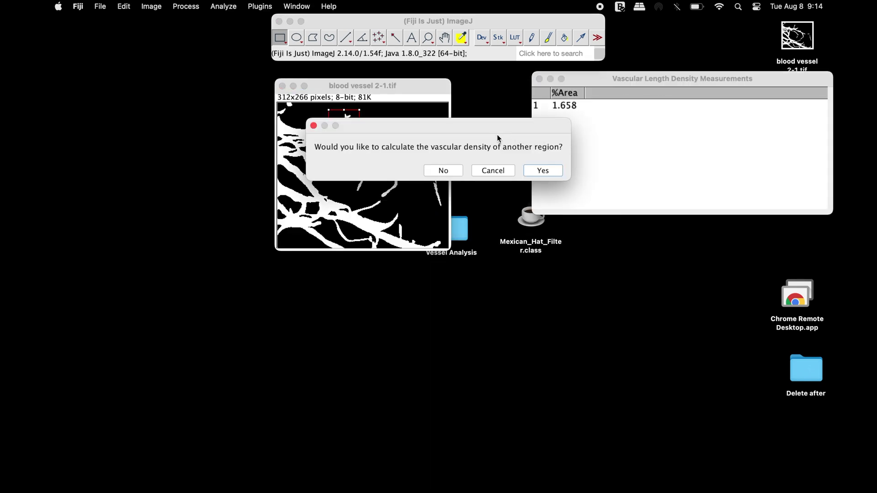
Step: Move the length density table down and the another-region question to the right
drag(614, 76, 615, 230)
drag(546, 124, 475, 137)
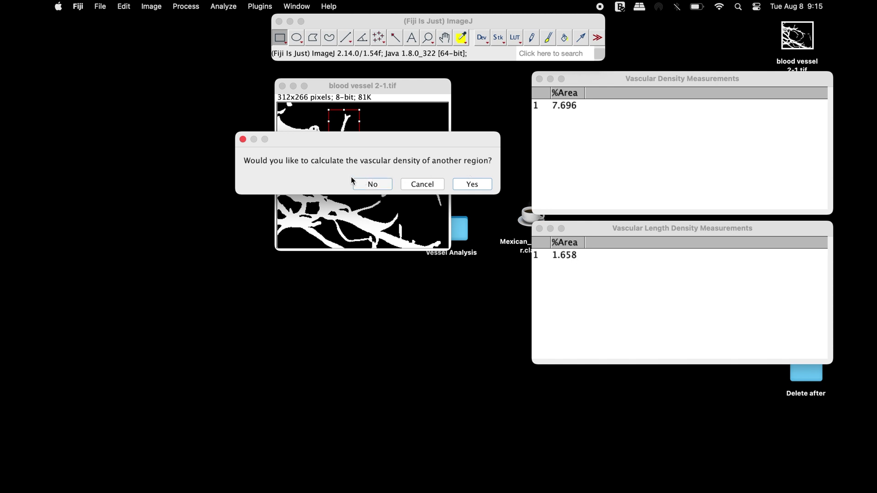
drag(420, 137, 689, 141)
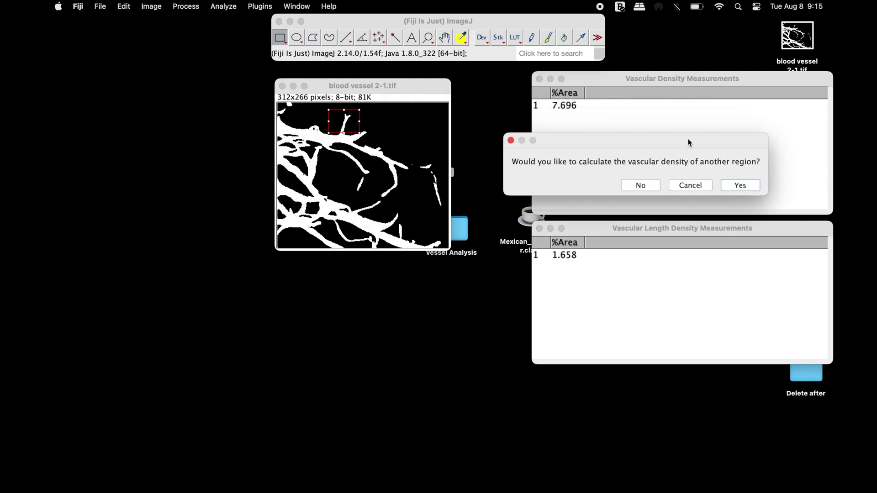
Step: Measure a second region by placing the rectangle on a central vessel at 200% zoom
click(727, 187)
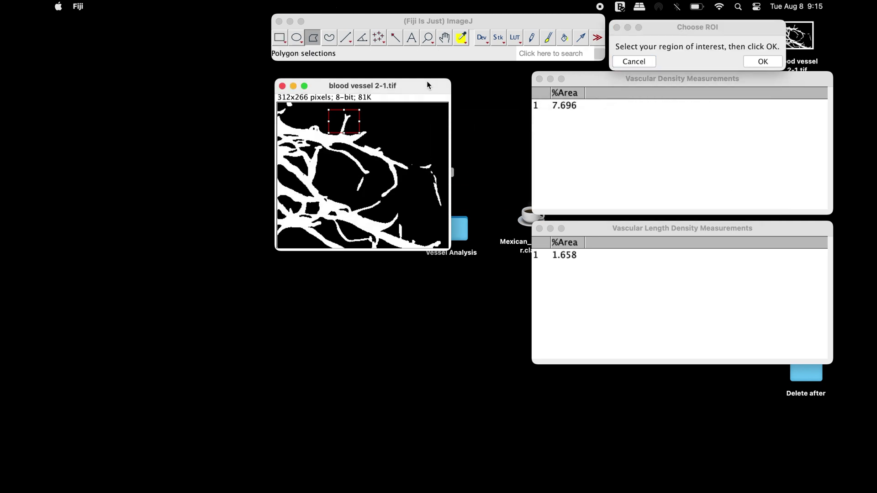
right_click(428, 38)
click(445, 56)
click(427, 39)
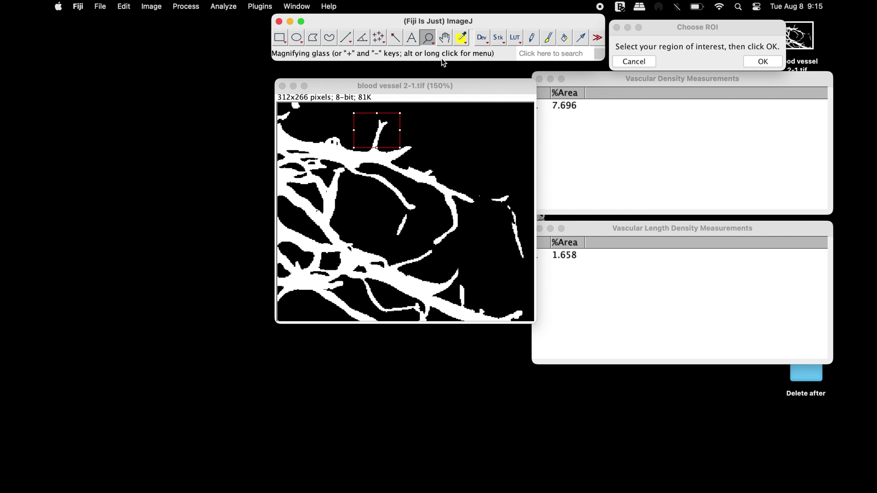
click(446, 55)
drag(454, 89, 372, 83)
click(420, 21)
click(280, 38)
drag(333, 134, 396, 189)
click(760, 62)
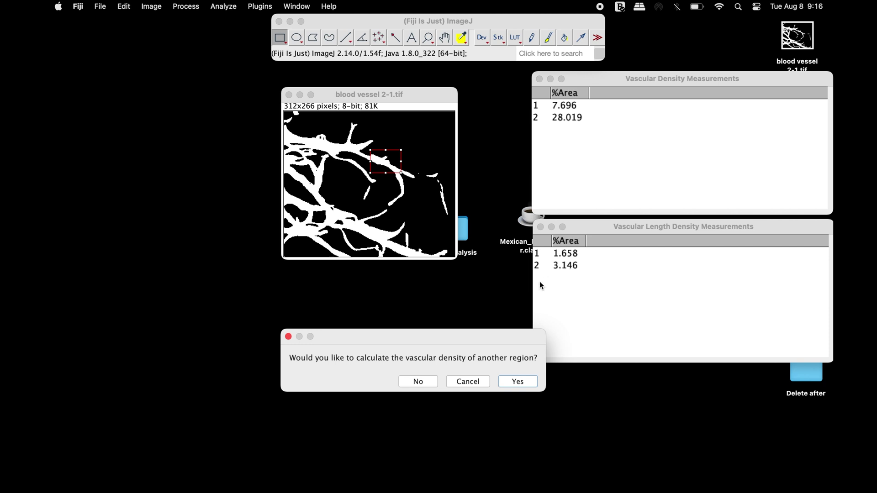
Step: Measure a final region over the lower vessels, then decline further regions
click(508, 381)
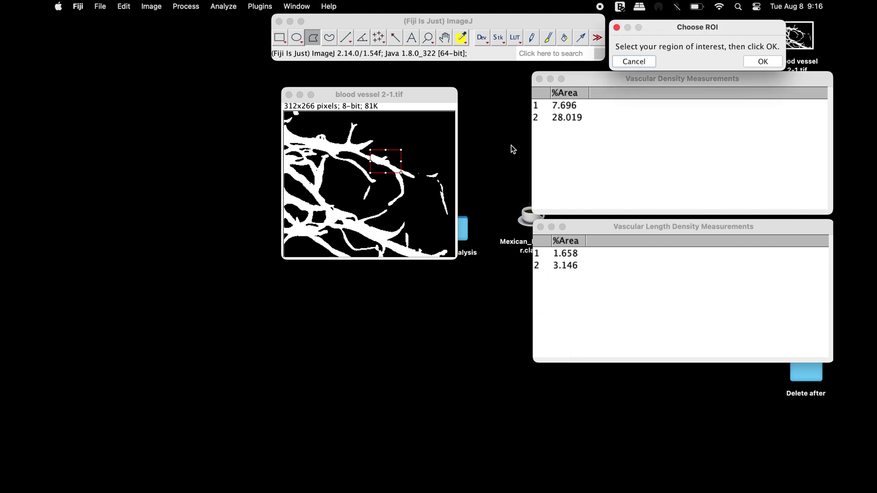
click(428, 39)
click(461, 137)
drag(455, 89, 344, 72)
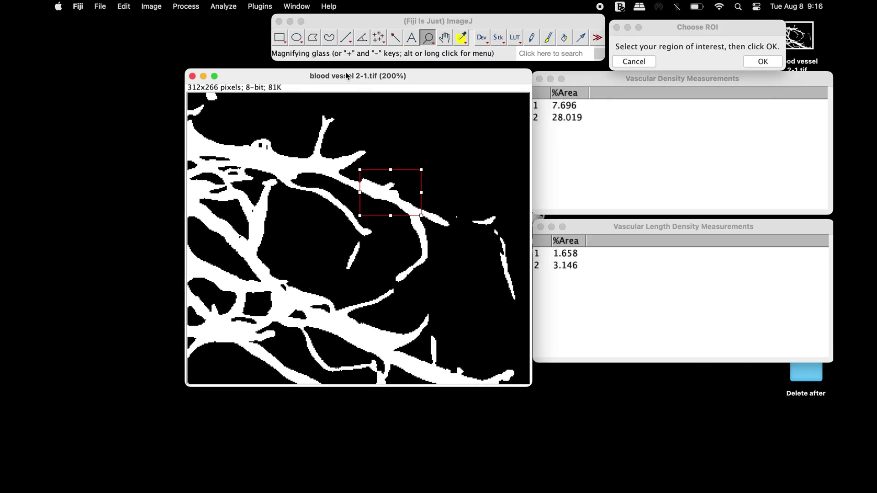
click(280, 37)
drag(409, 199, 401, 340)
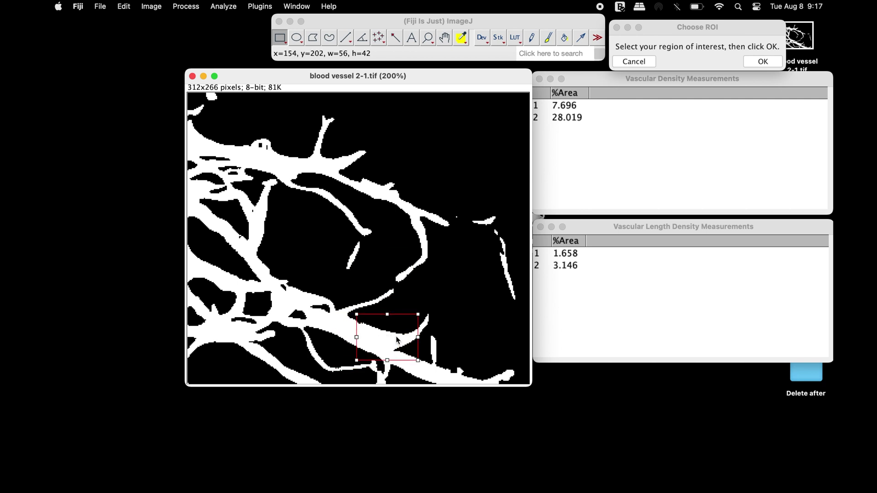
click(772, 60)
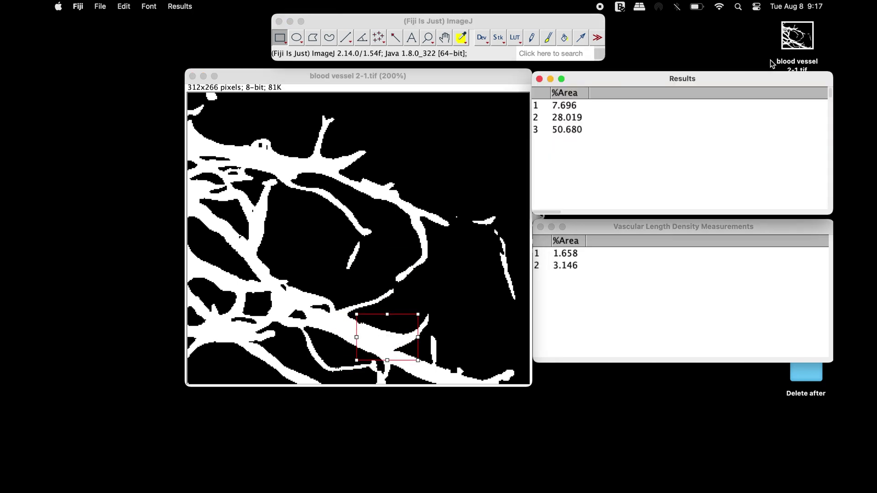
drag(391, 119, 411, 281)
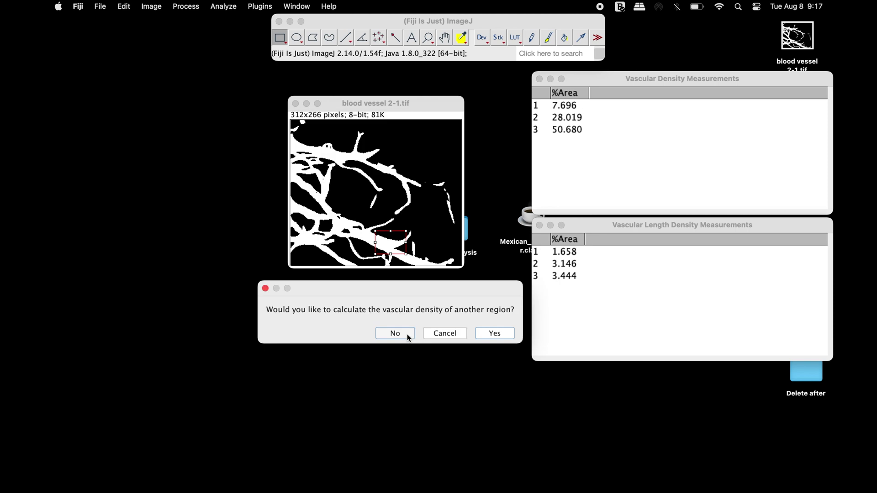
click(407, 333)
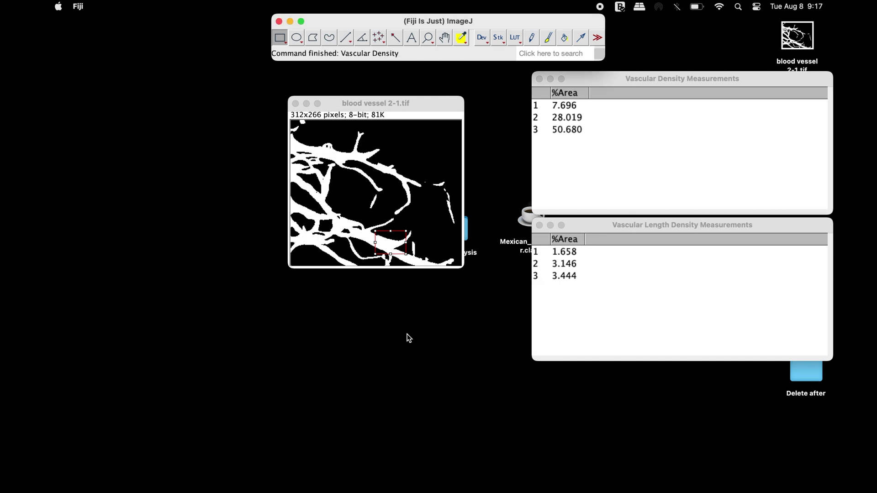
Step: Export the vascular density table to the Desktop as a CSV file under its existing name
scroll(399, 149, up, 2)
click(609, 81)
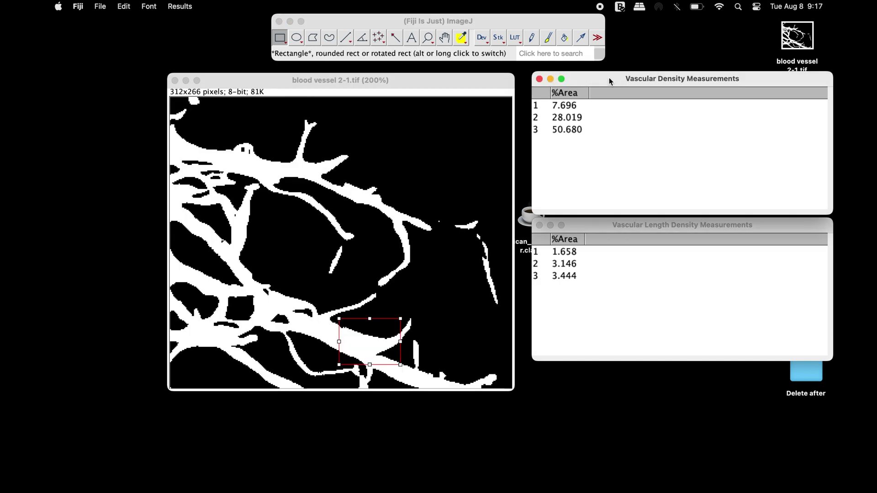
click(100, 6)
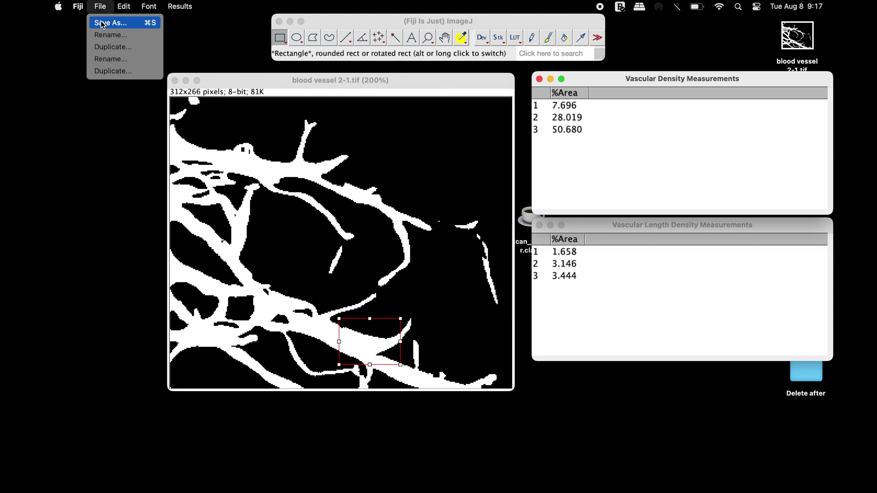
click(102, 24)
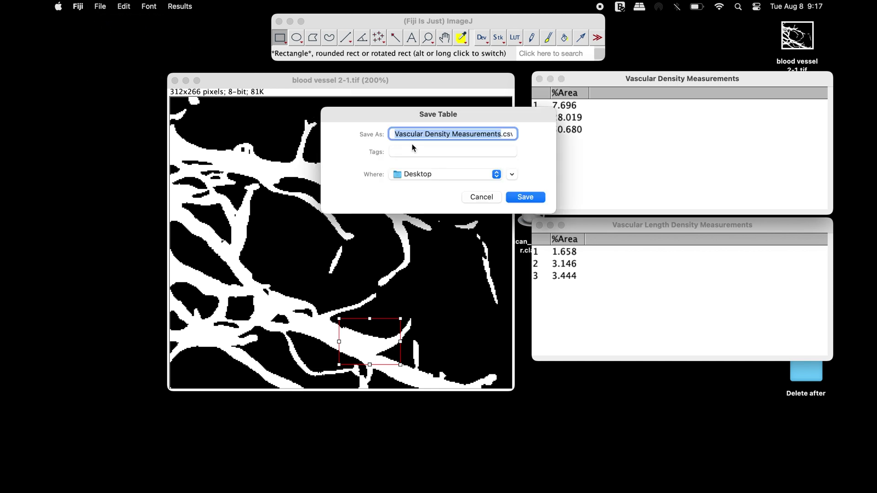
click(520, 198)
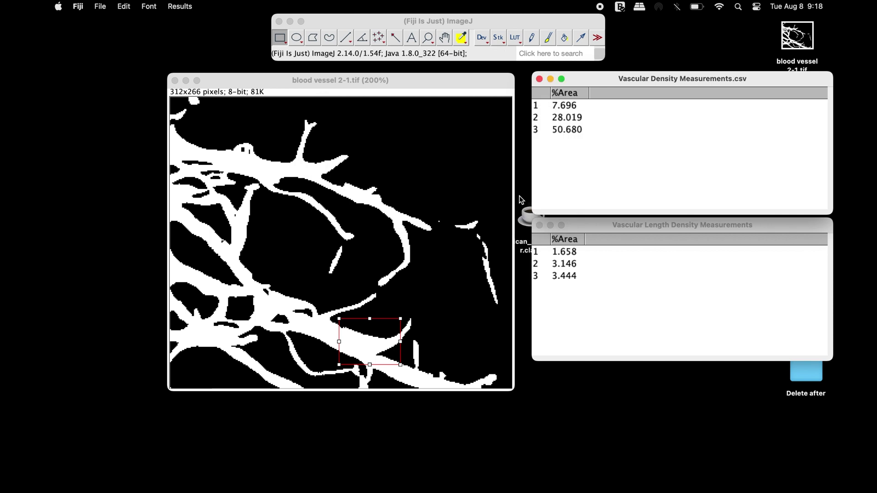
click(625, 228)
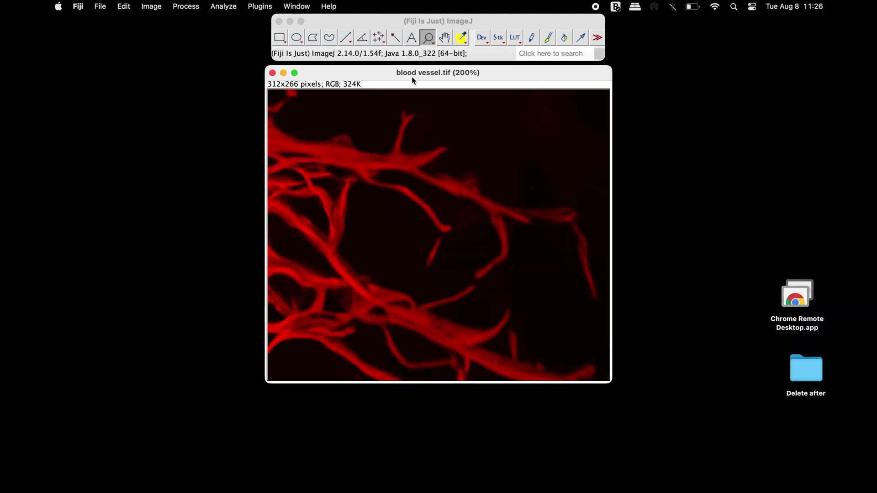
Step: Convert the blood vessel image to 8-bit grayscale
click(147, 8)
mouse_move(159, 23)
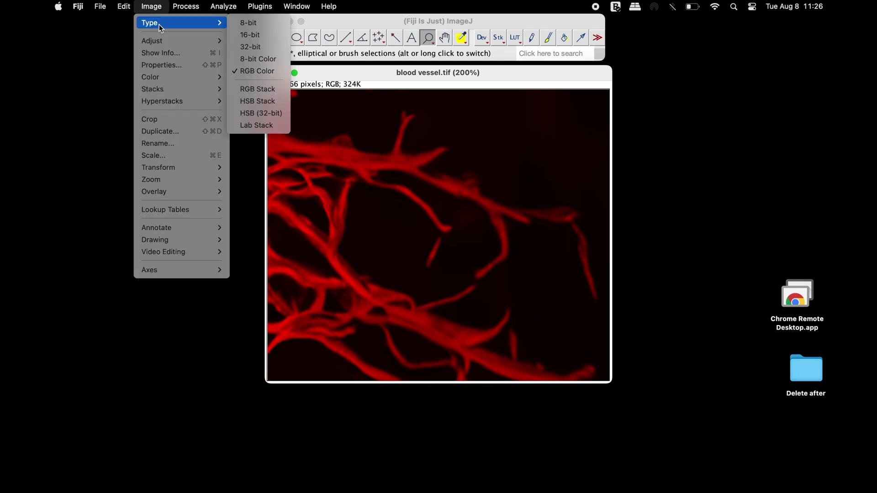
click(246, 25)
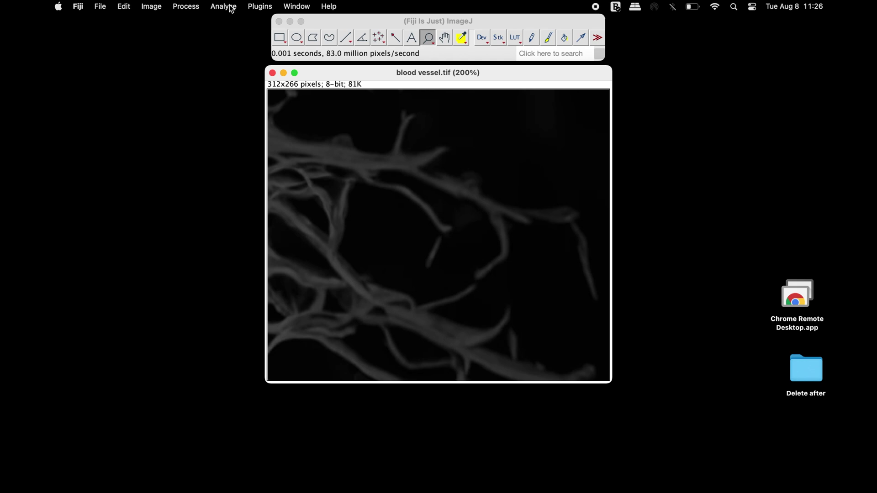
Step: Apply the Mexican Hat Filter at radius 5.0, checking the preview first
click(256, 7)
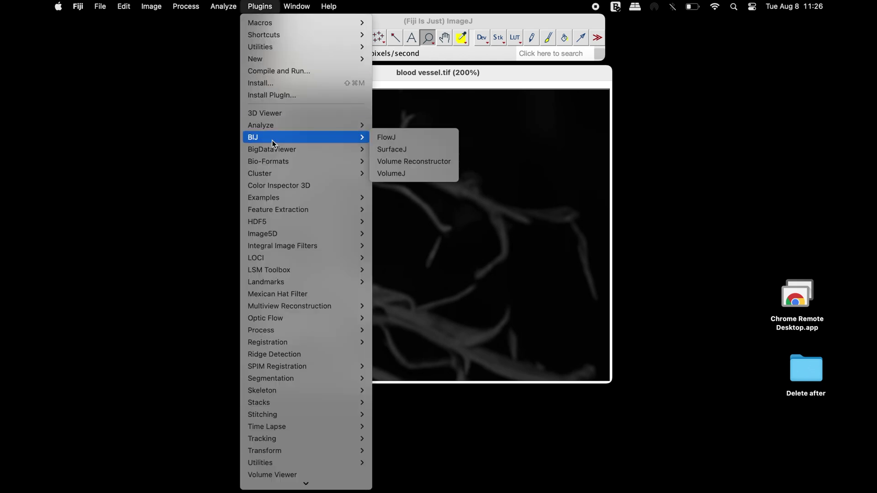
click(323, 295)
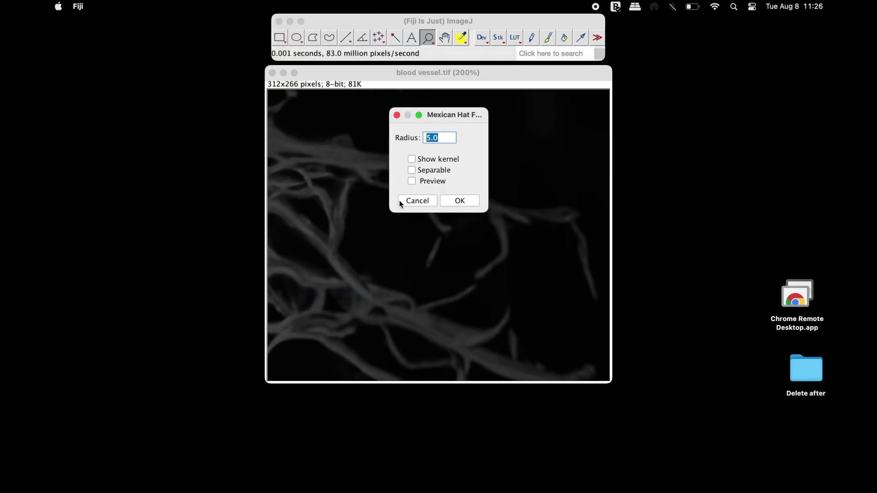
click(428, 182)
drag(432, 115, 675, 95)
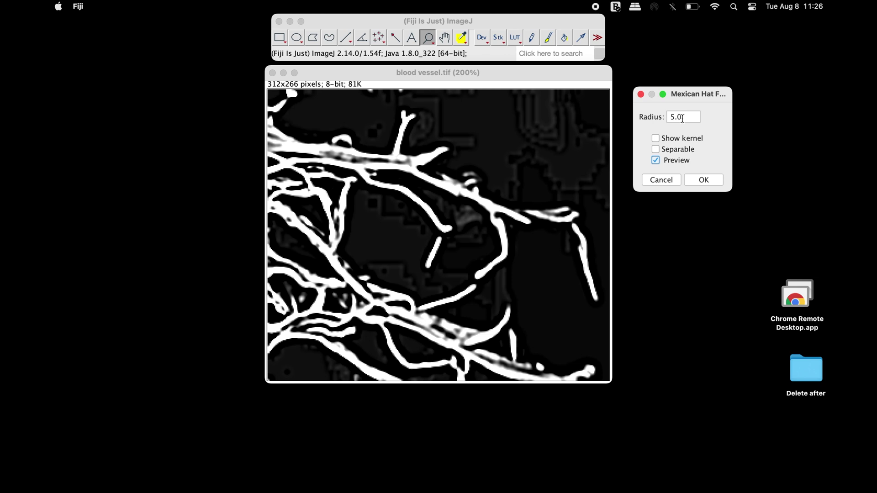
click(712, 179)
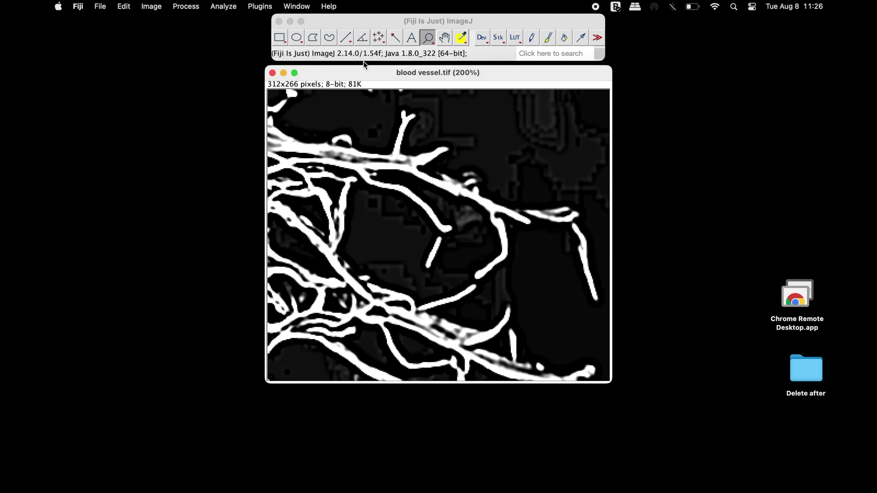
click(232, 7)
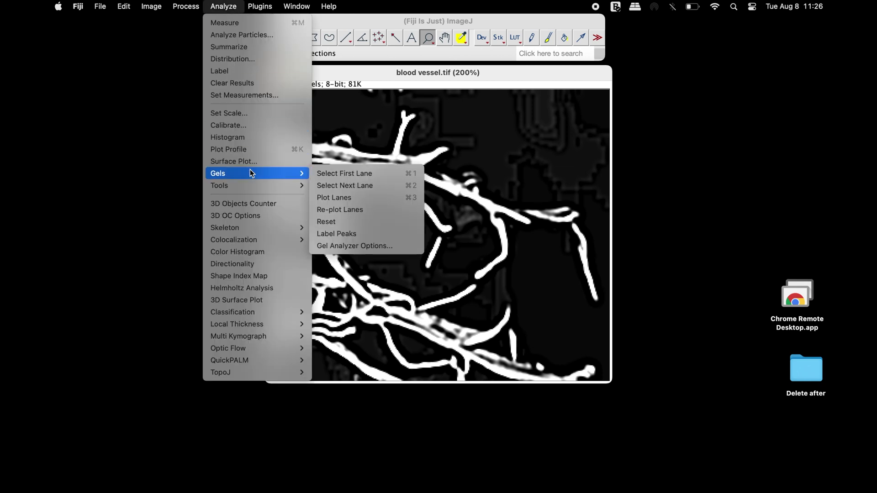
mouse_move(265, 328)
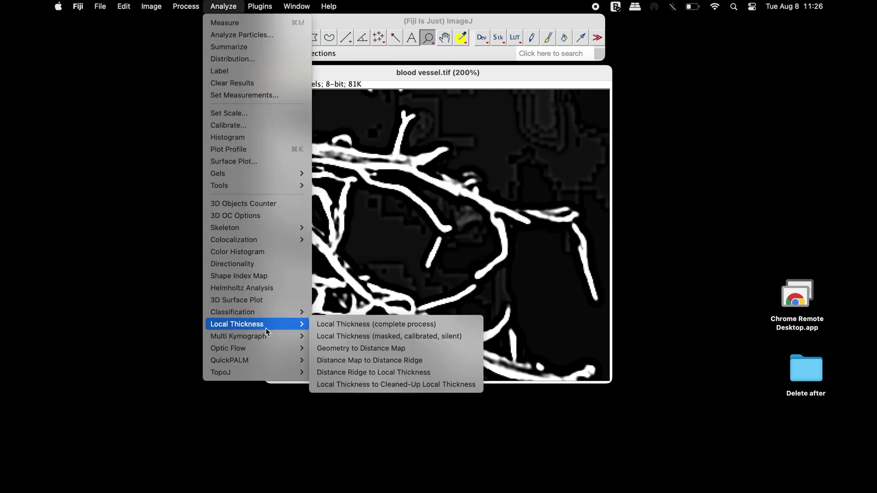
click(435, 348)
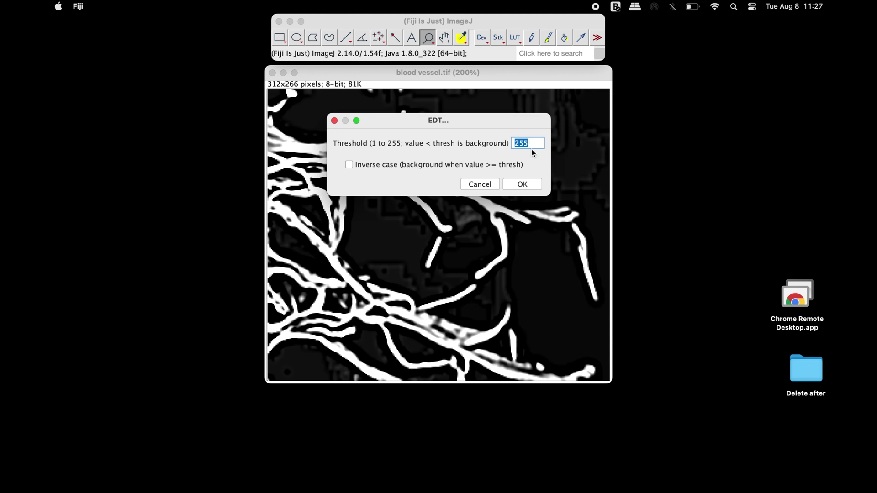
text(30)
click(530, 183)
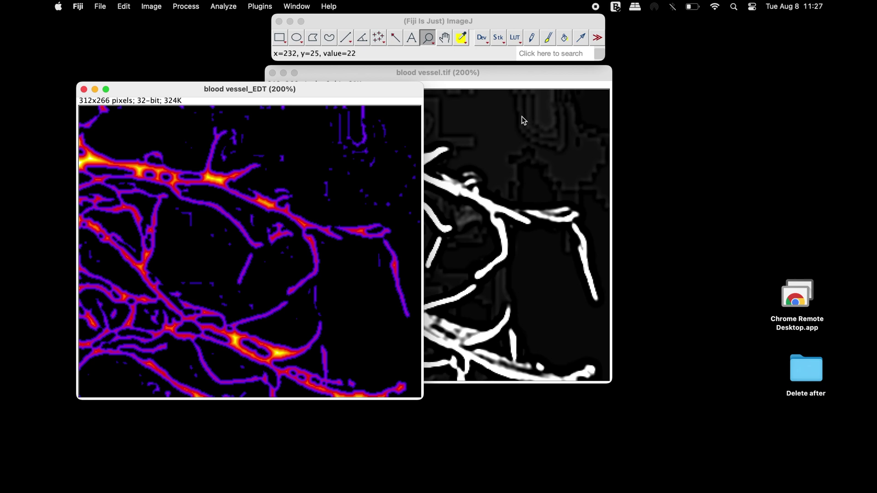
Step: Replace the threshold-30 distance map with a new Geometry to Distance Map at threshold 255
click(83, 89)
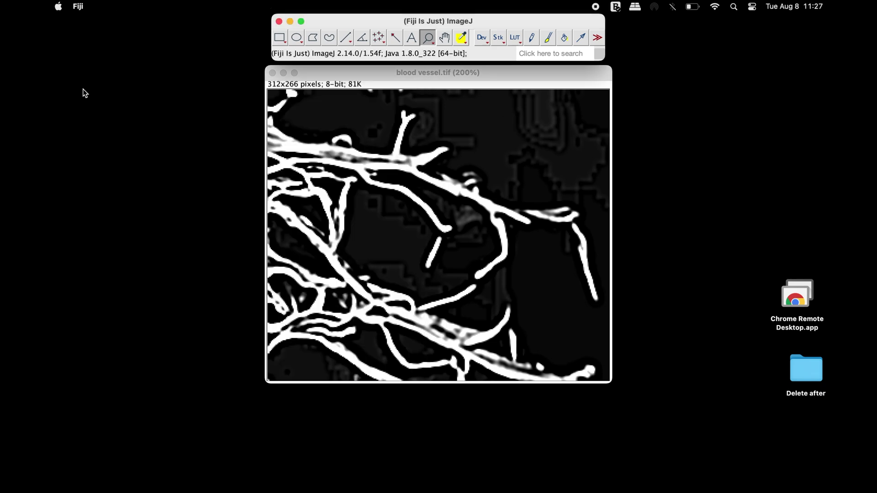
click(224, 7)
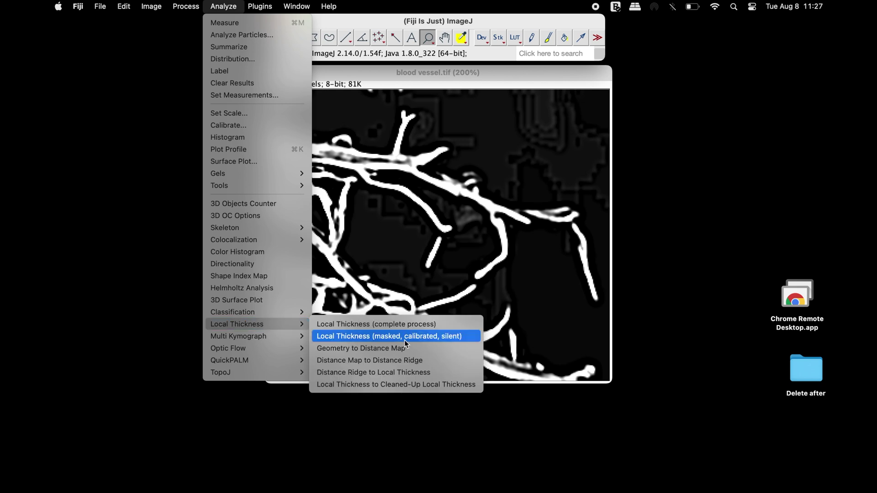
click(431, 347)
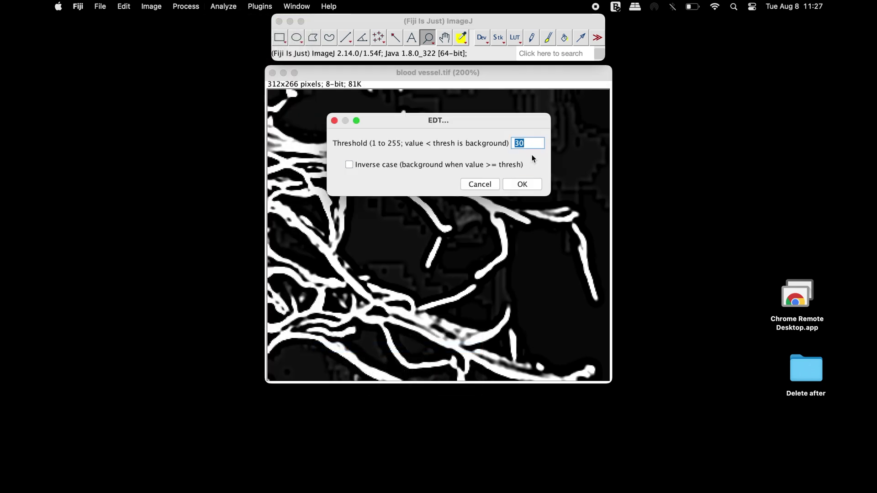
text(255)
click(533, 184)
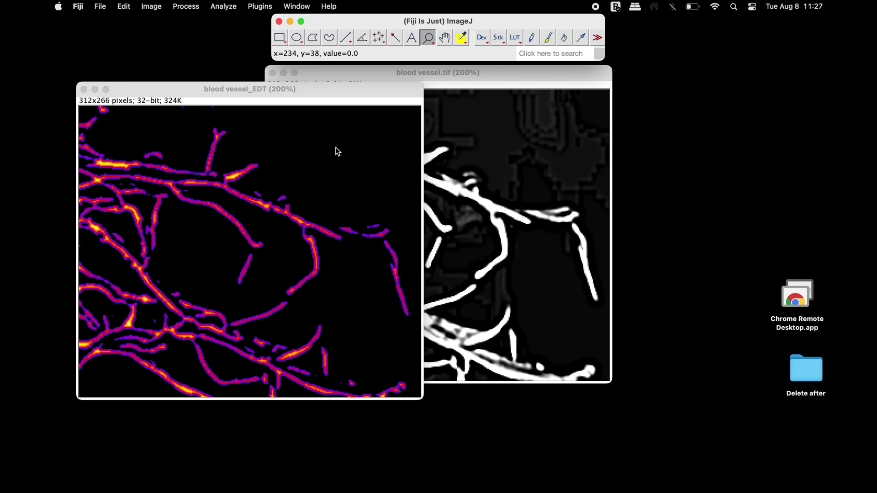
drag(314, 90, 503, 72)
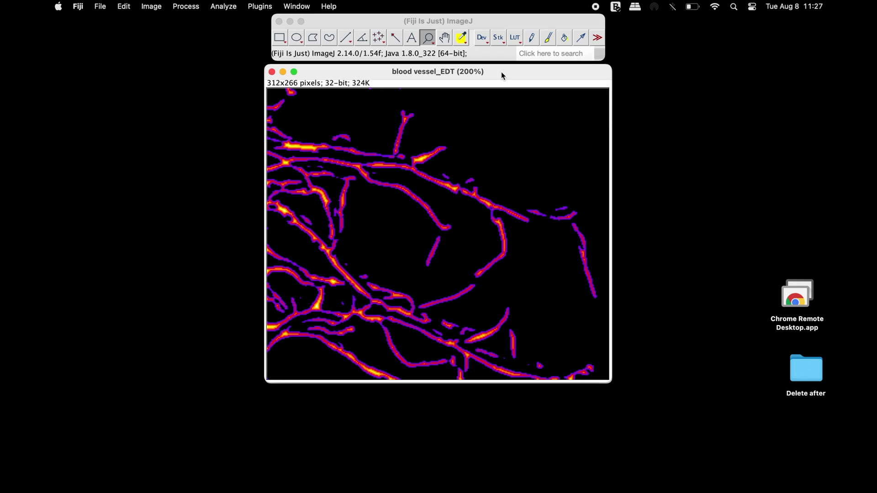
click(256, 6)
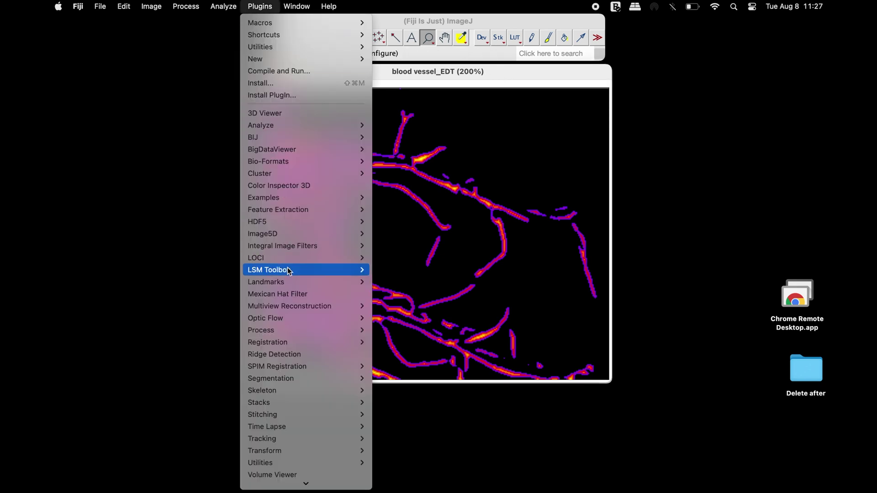
Step: Run Diameter Measurements and calibrate the EDT image so 312 pixels equal 82.36 mm
scroll(279, 394, down, 5)
mouse_move(282, 402)
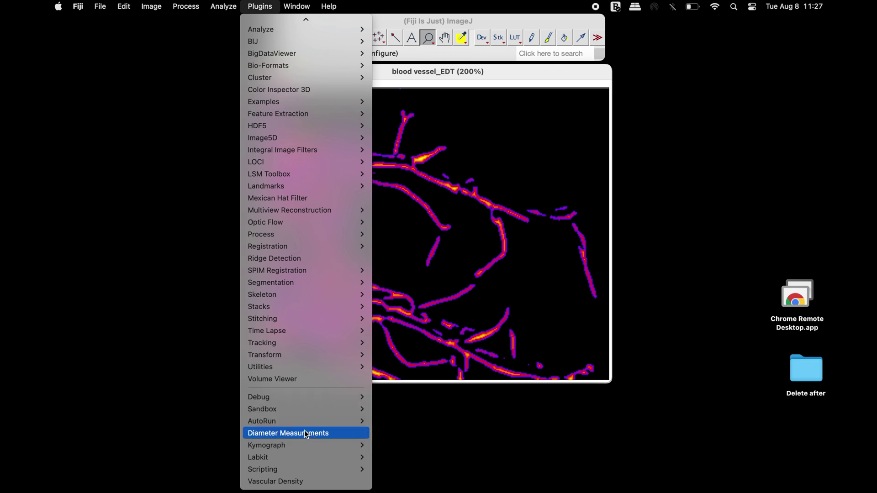
click(336, 432)
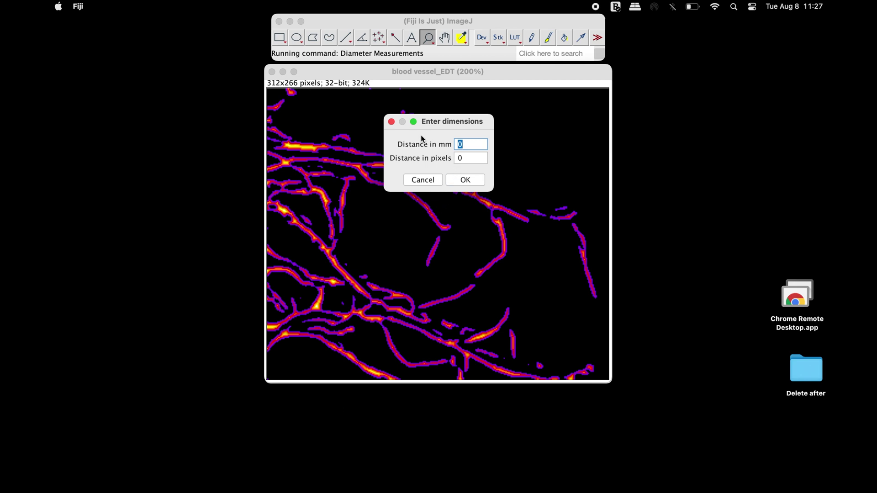
click(473, 158)
text(312)
key(Tab)
text(82.36)
click(478, 179)
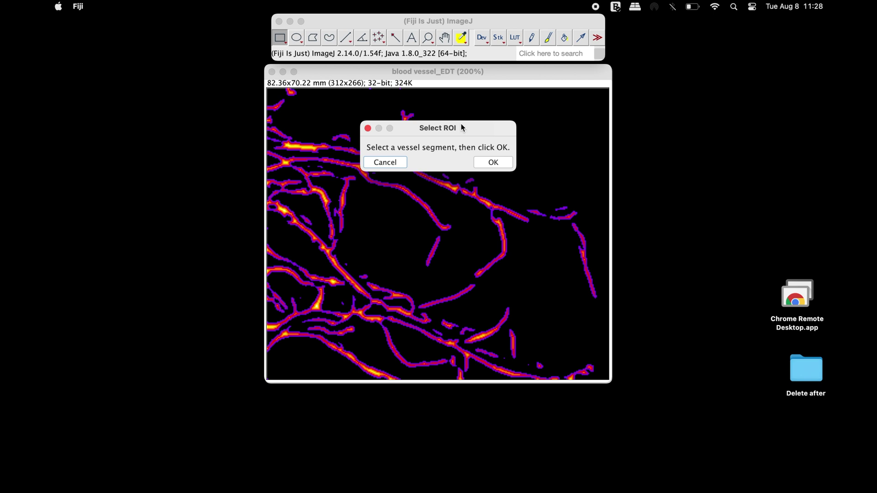
Step: Outline a vessel segment near the top and measure its average diameter, 0.4061 mm
drag(461, 124, 642, 72)
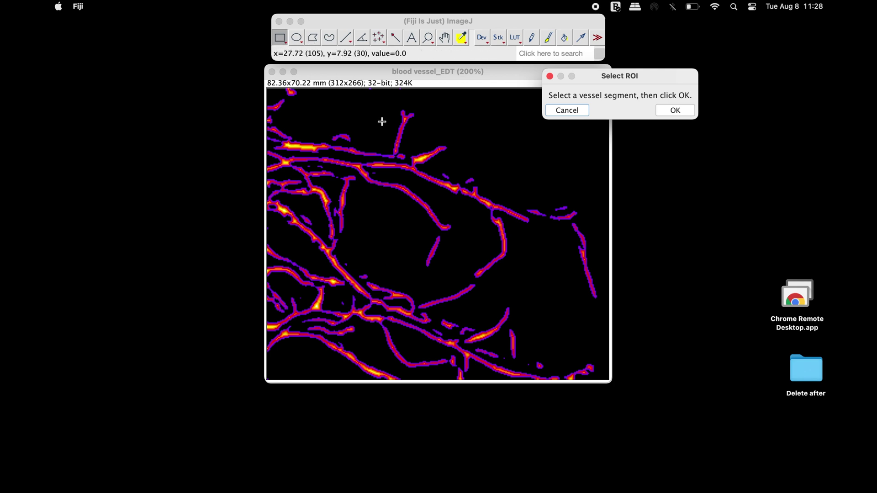
drag(381, 106, 414, 138)
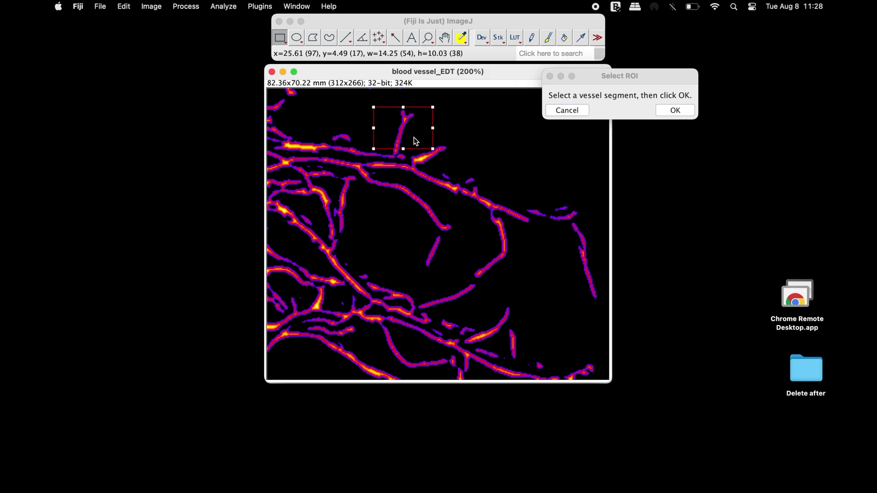
click(675, 110)
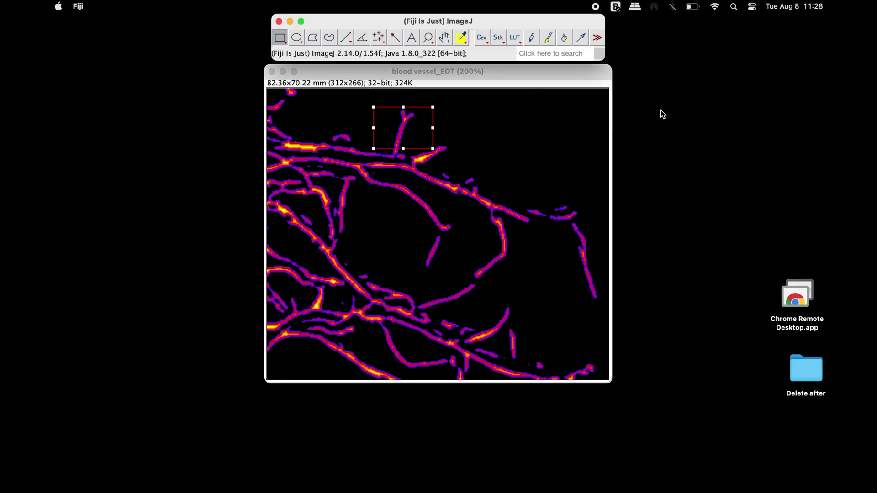
drag(536, 127, 277, 235)
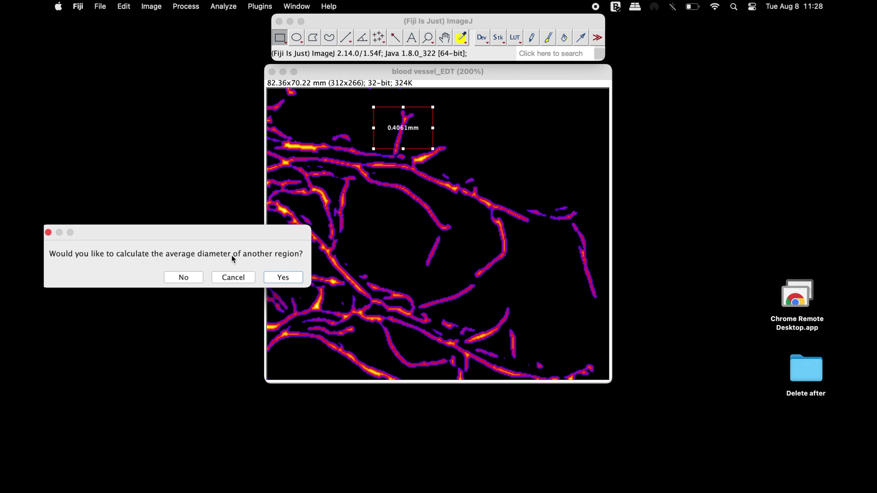
click(270, 277)
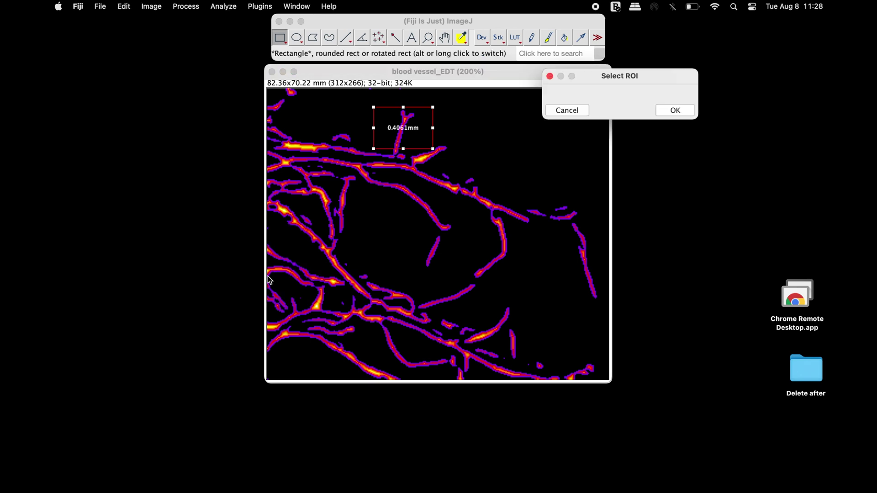
Step: Measure a second vessel right of centre, giving 0.4651 mm
drag(418, 124, 500, 235)
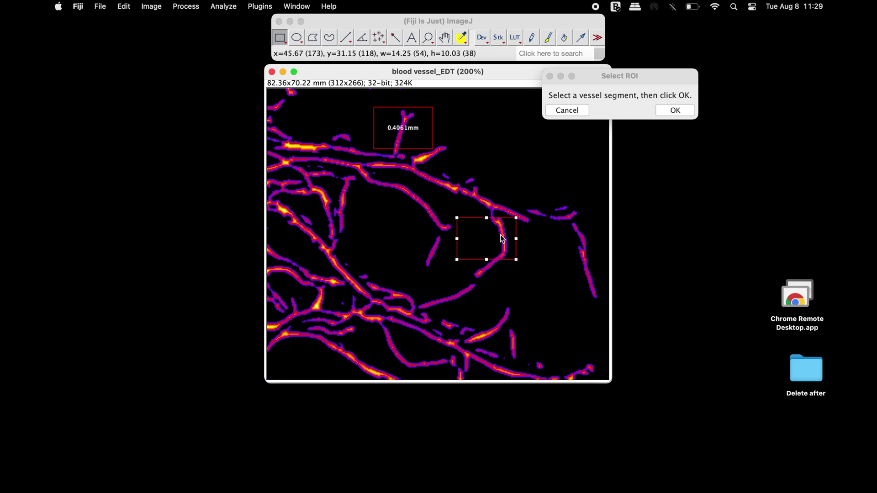
click(677, 110)
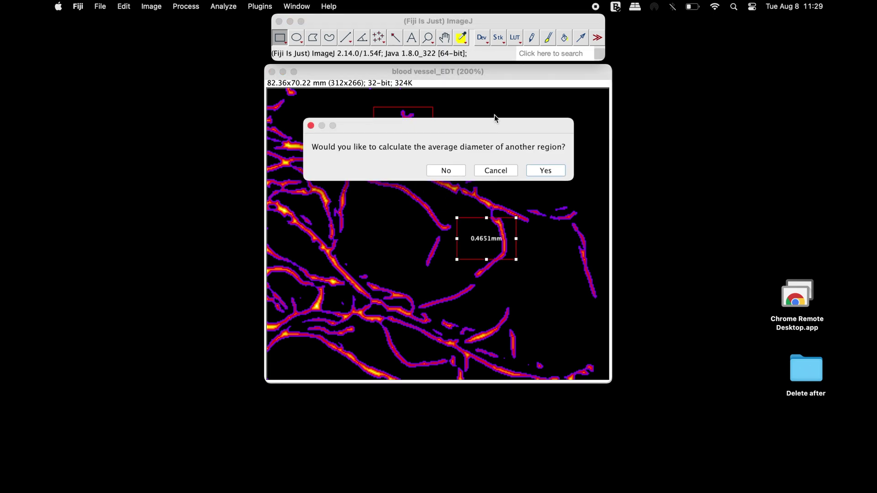
drag(449, 126, 675, 81)
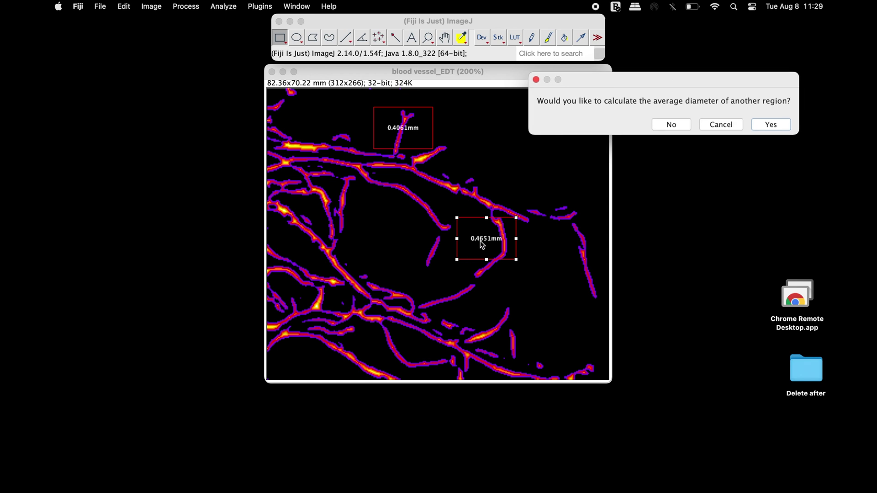
click(770, 124)
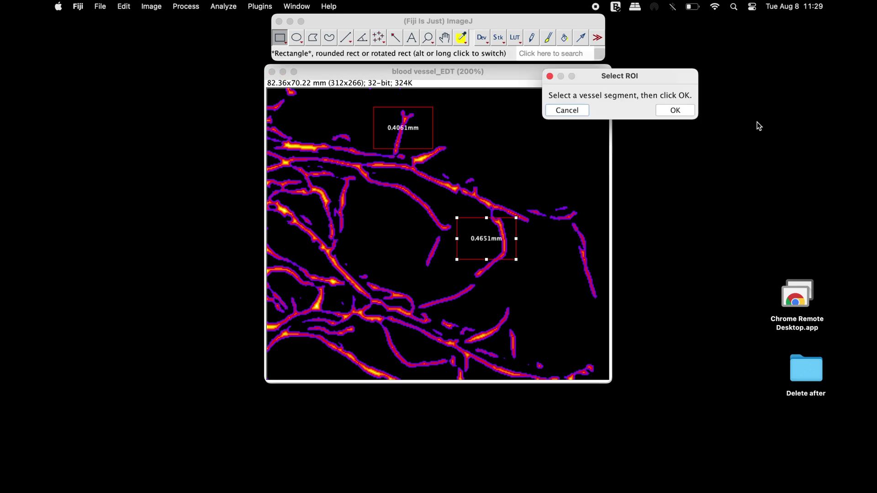
Step: Measure a third vessel at upper left, giving 0.5142 mm, then stop adding regions
drag(470, 230, 292, 124)
click(674, 110)
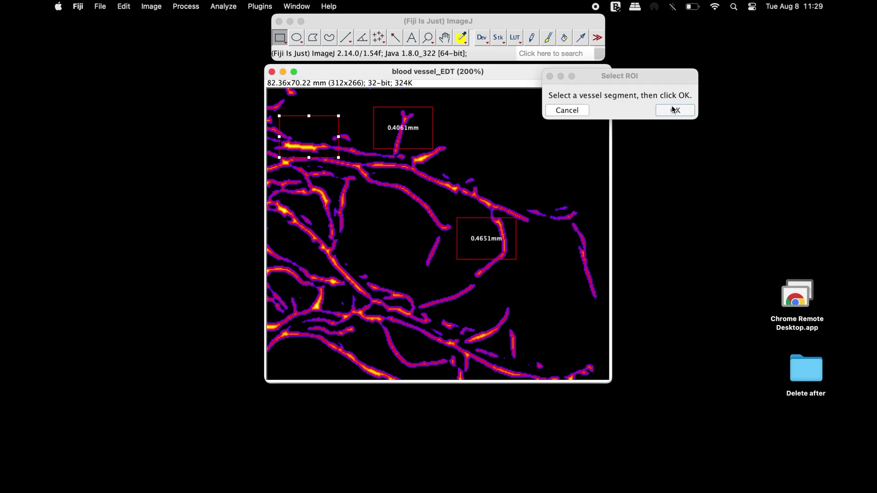
drag(405, 127, 645, 97)
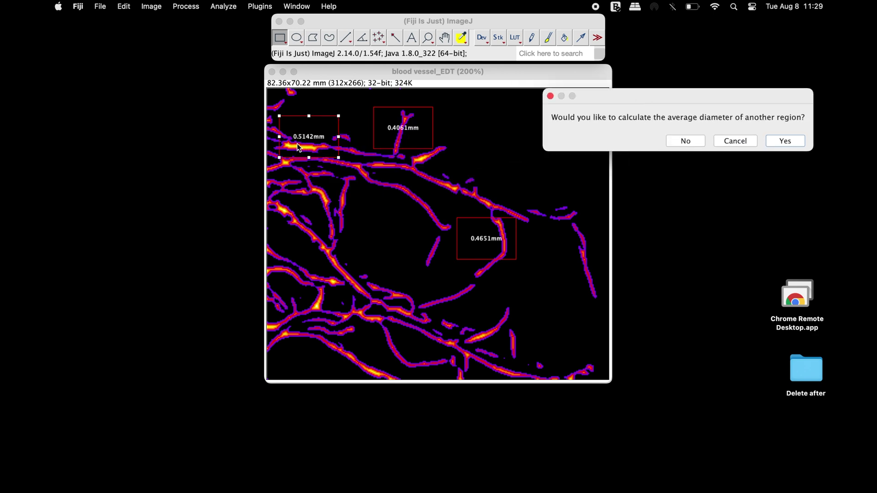
click(697, 142)
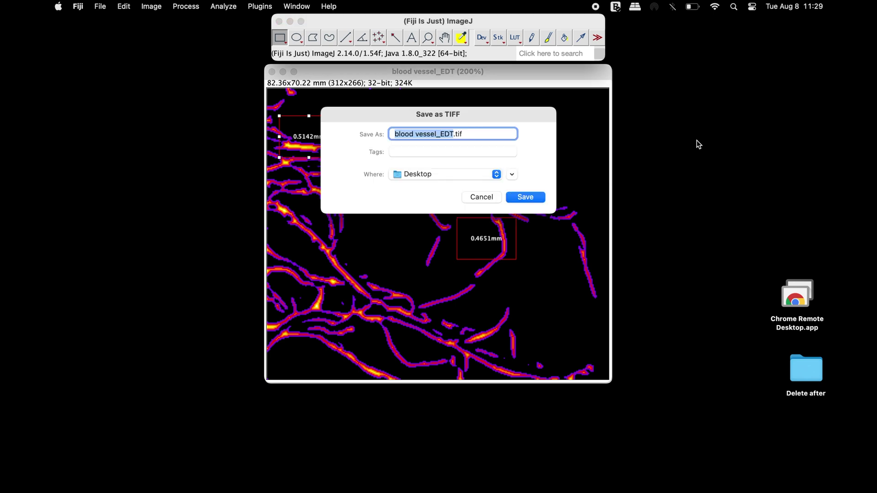
Step: Save the labelled map as blood vessel_EDT.tif on the Desktop and accept a flattened copy
click(512, 196)
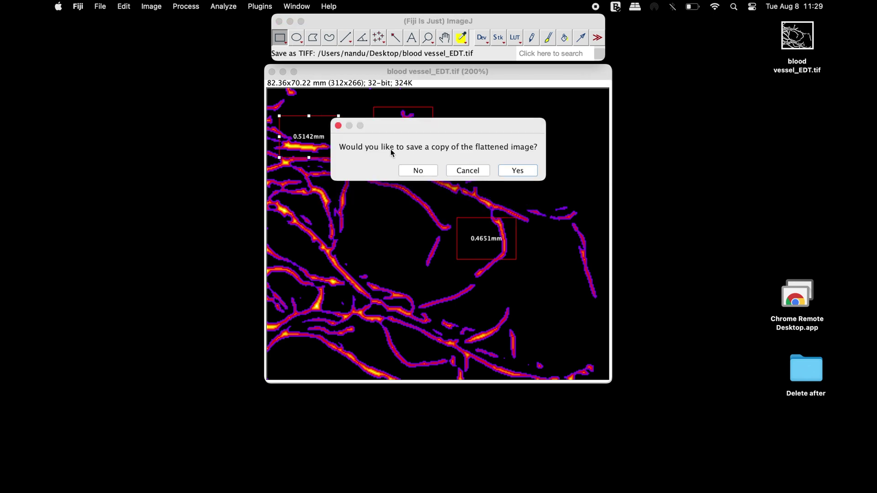
click(501, 169)
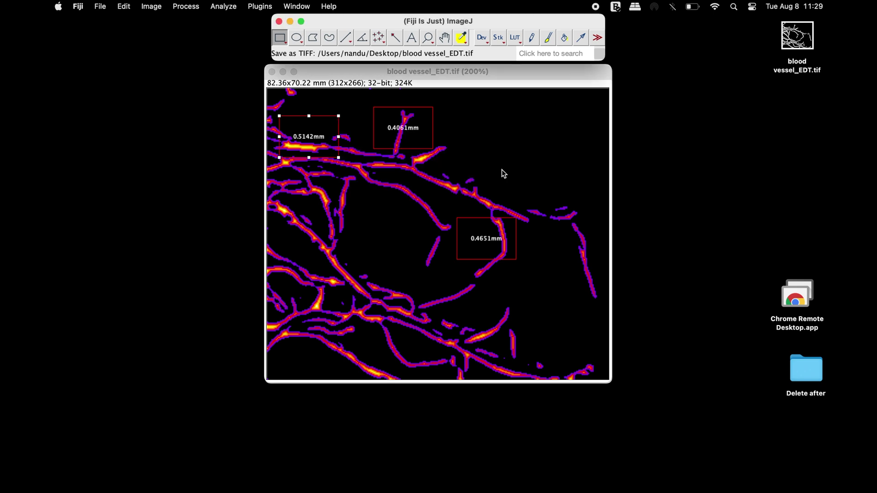
click(100, 7)
Step: Save the image as flatenned.jpg on the Desktop and bring up the Image > Overlay options
mouse_move(148, 147)
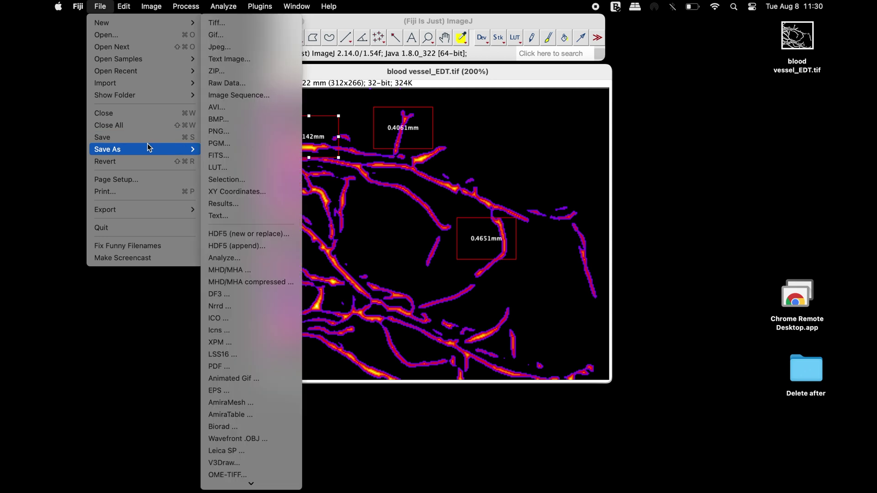
click(222, 47)
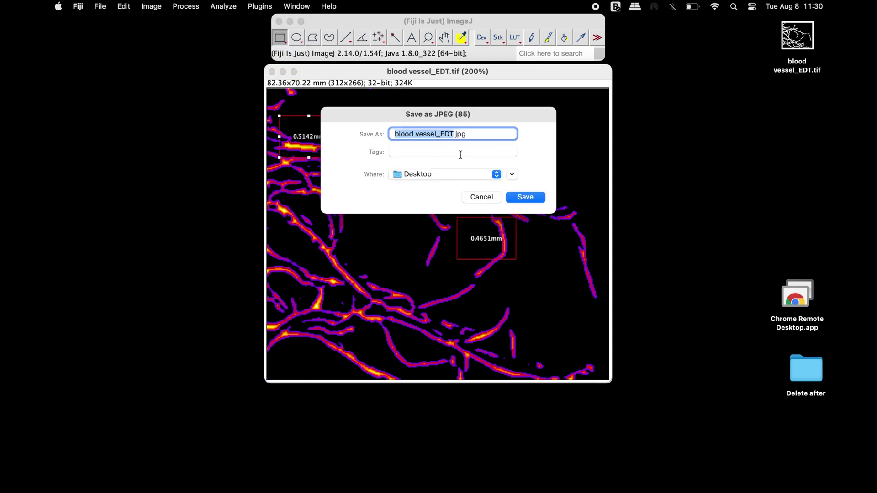
text(flatenned)
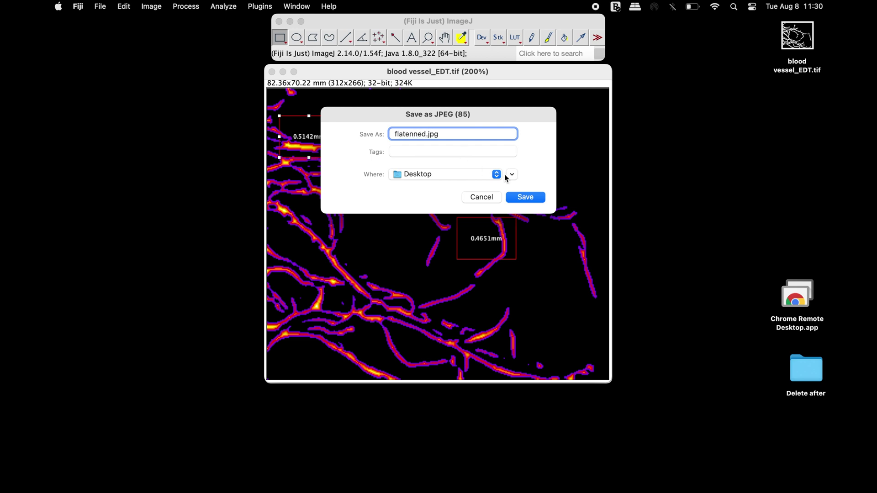
click(530, 198)
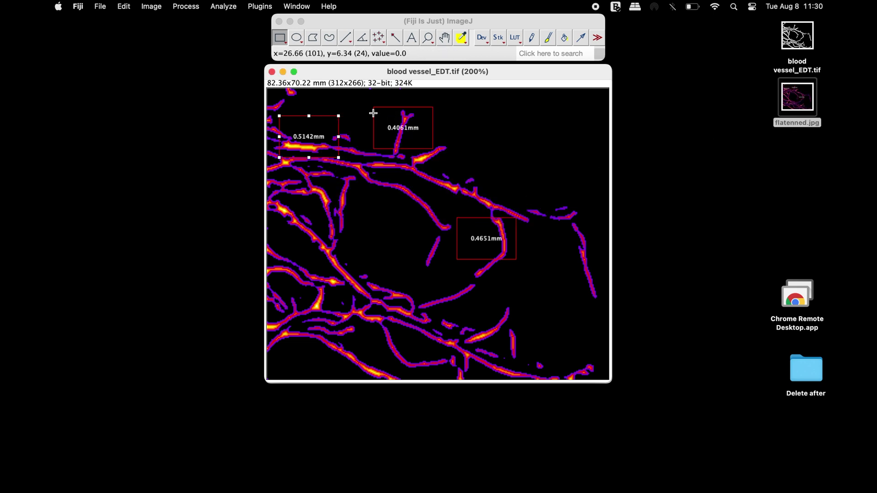
click(156, 6)
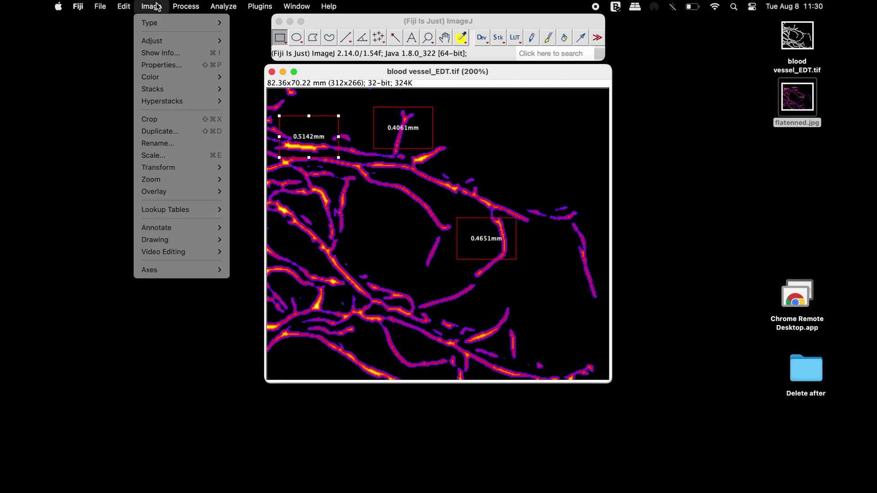
mouse_move(200, 194)
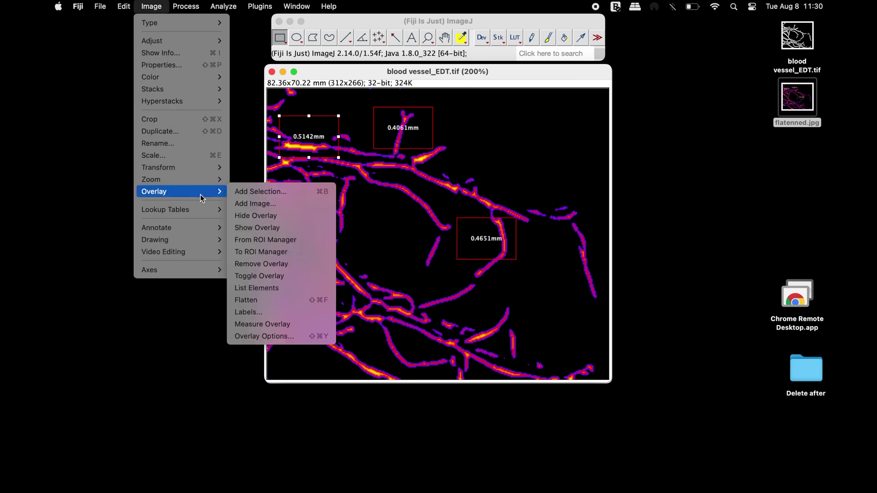